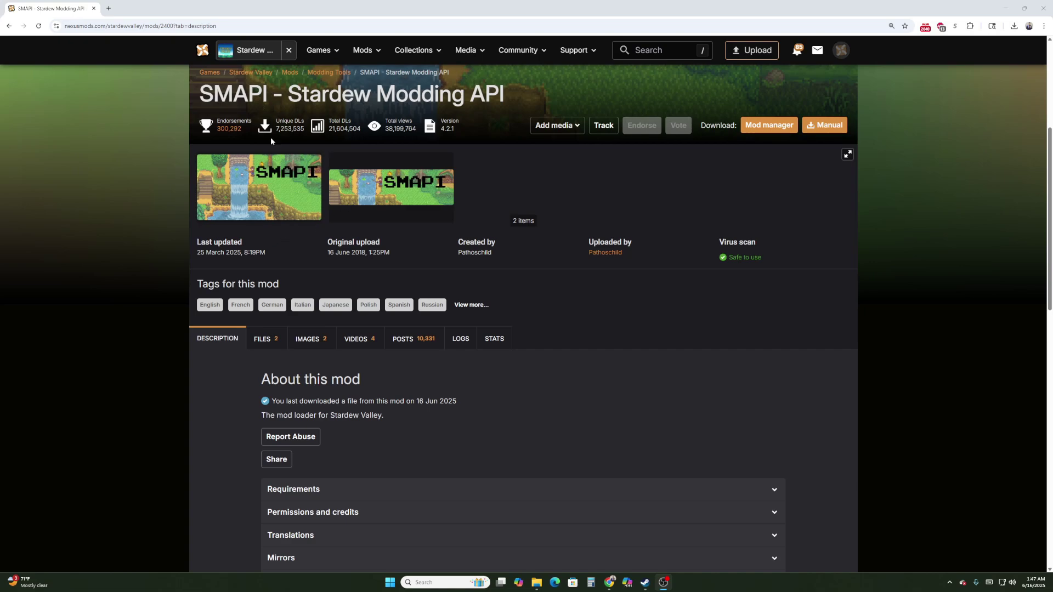
- Show the SMAPI mod page's downloadable files, down to the SMAPI 4.2.1 main file
left_click(265, 339)
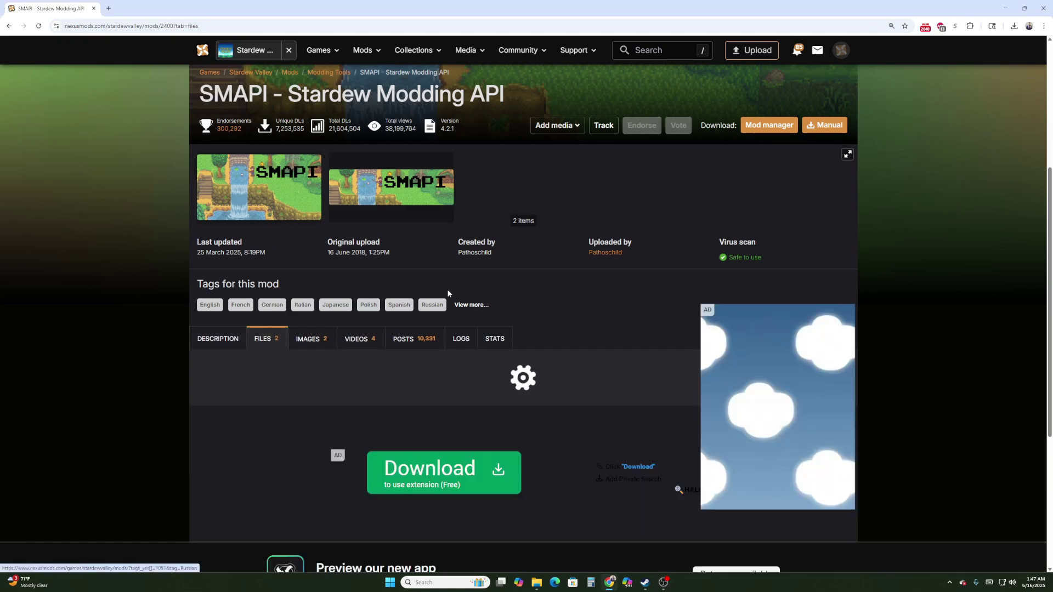
scroll(494, 304, "down", 3)
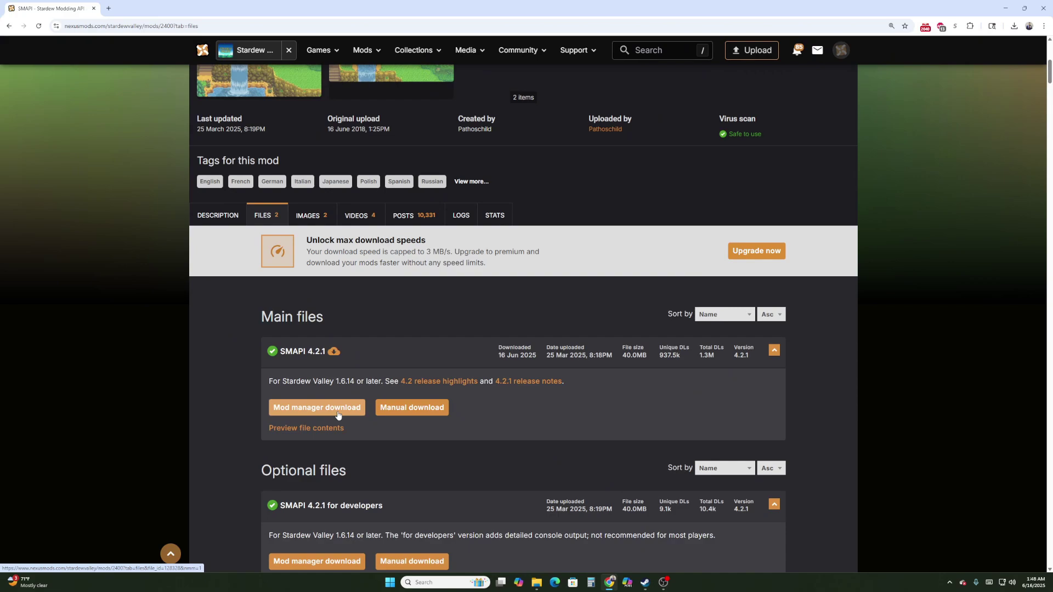
left_click(1001, 5)
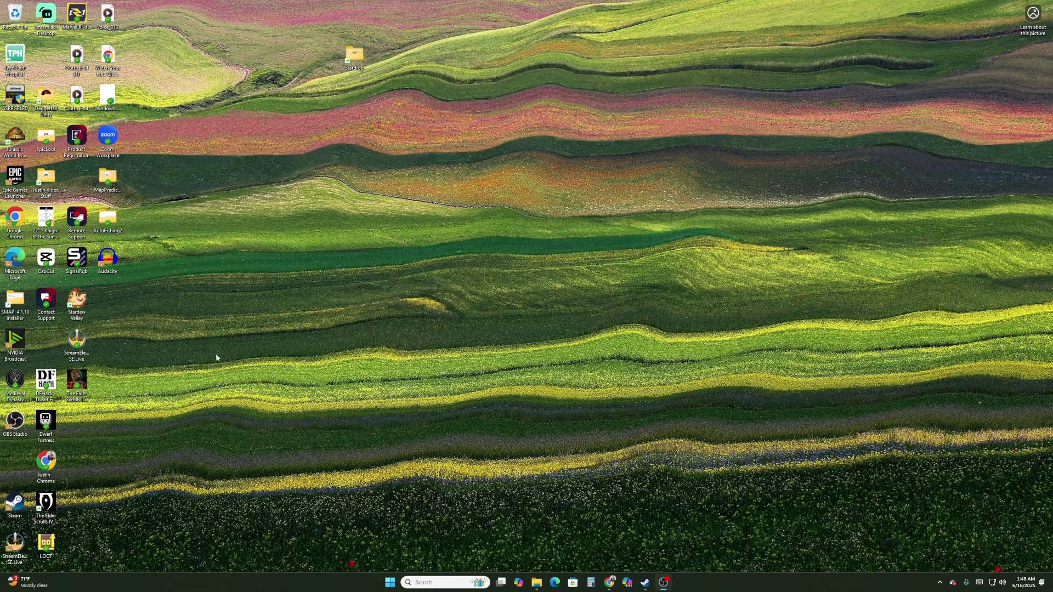
left_click(609, 583)
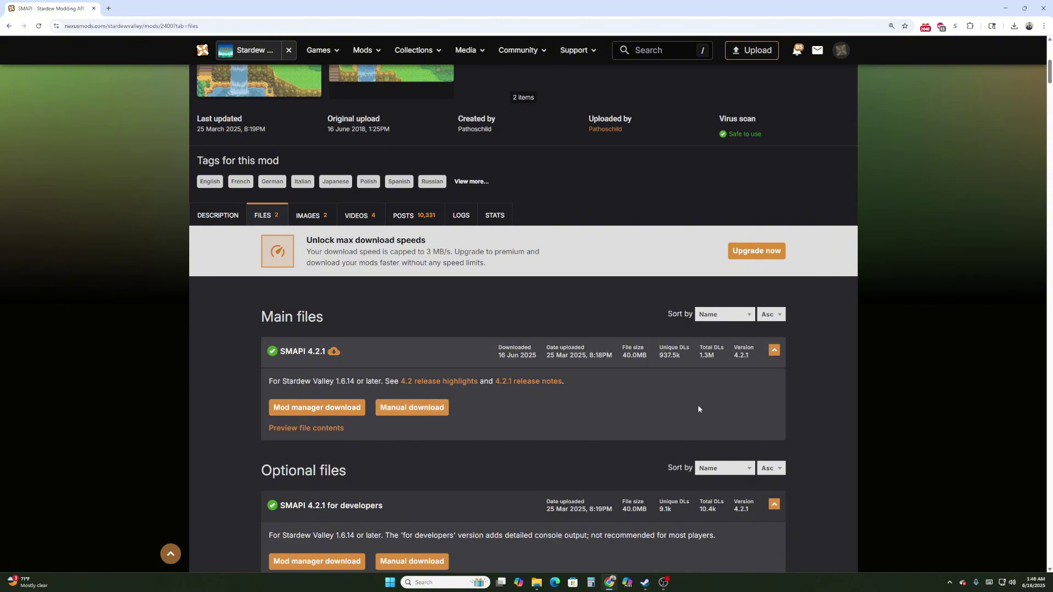
- Switch to File Explorer at the downloaded SMAPI 4.2.1 archive and point out its SMAPI 4.2.1 installer folder
mouse_move(534, 581)
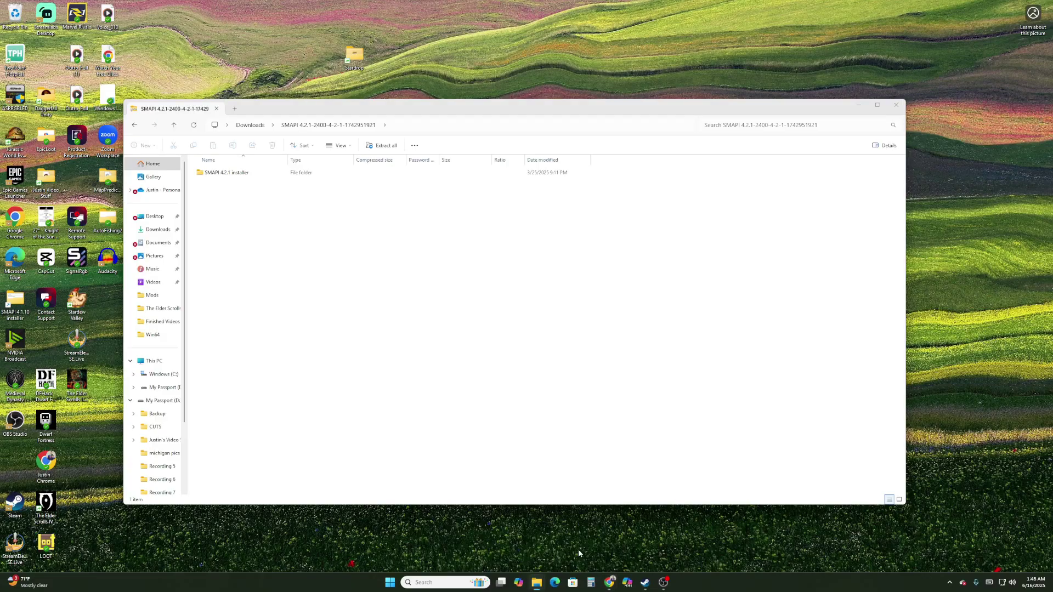
left_click(579, 545)
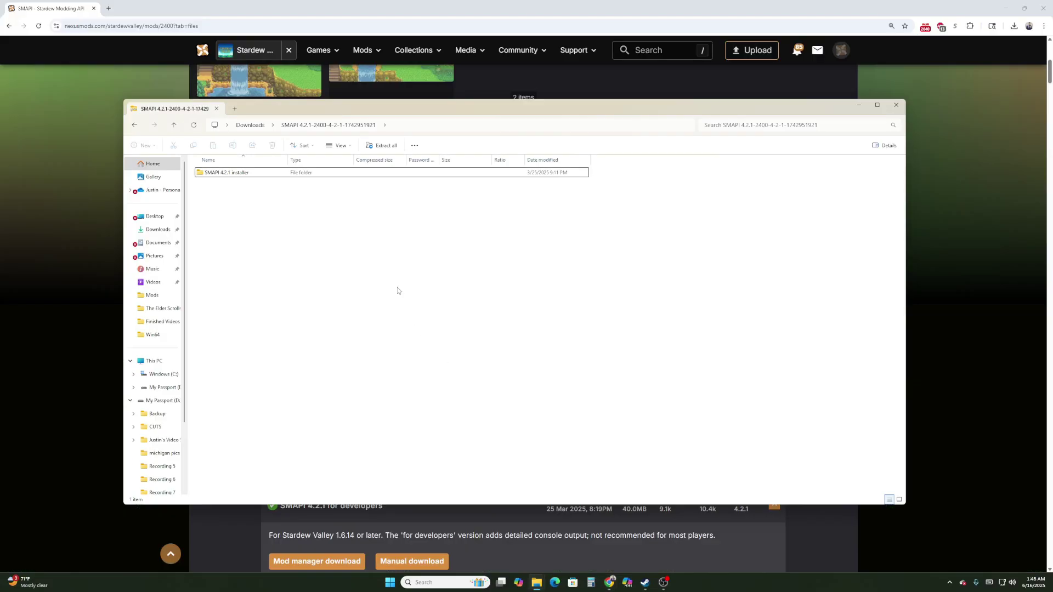
left_click(247, 173)
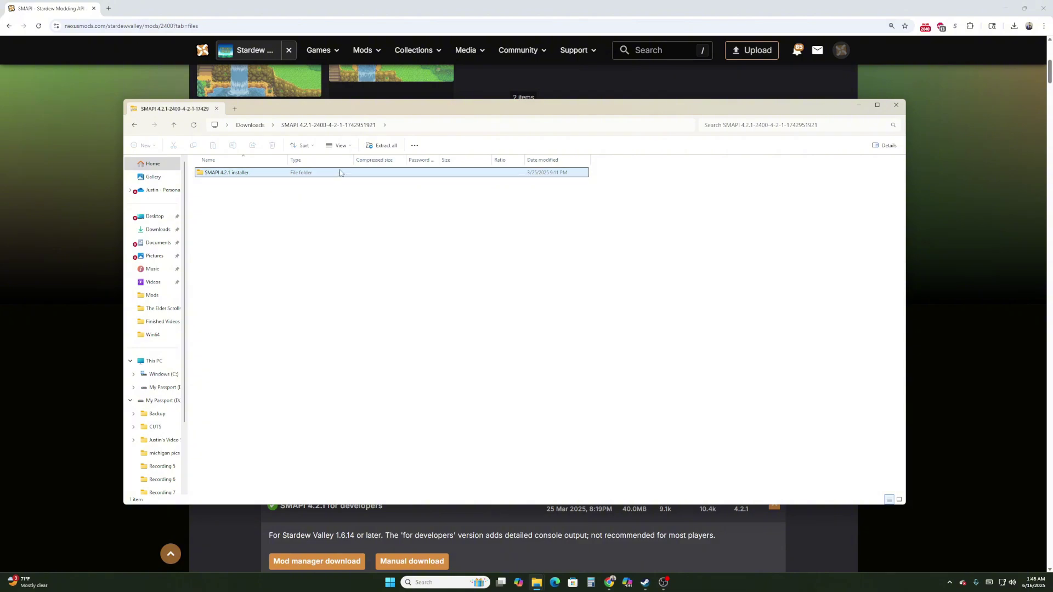
left_click(292, 181)
left_click(254, 176)
left_click(233, 183)
left_click(219, 176)
left_click(242, 181)
- Extract the whole SMAPI 4.2.1 archive to the Desktop and close the open File Explorer and browser windows
left_click(386, 146)
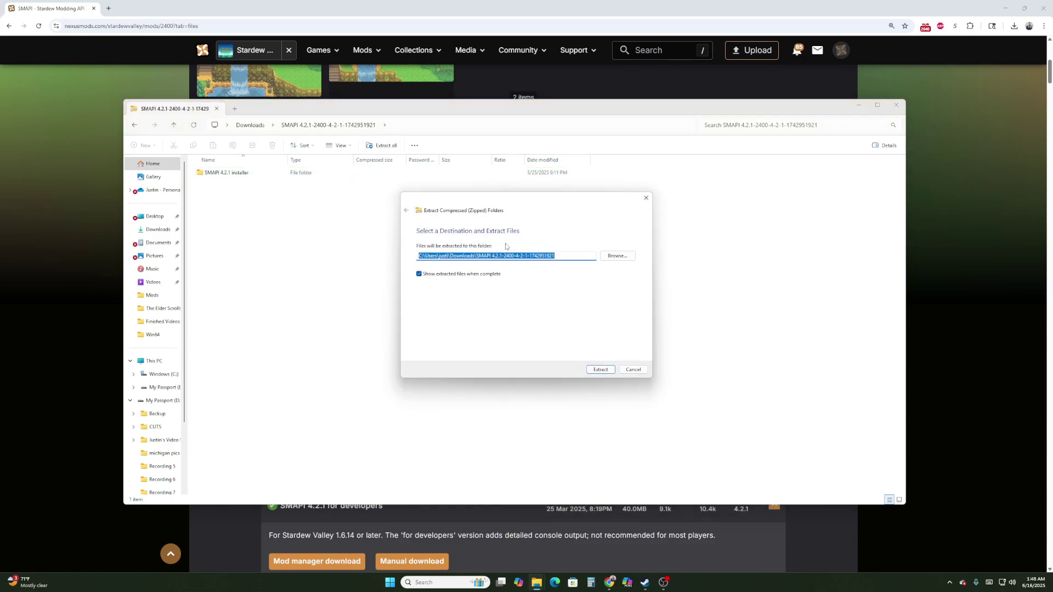
left_click(630, 257)
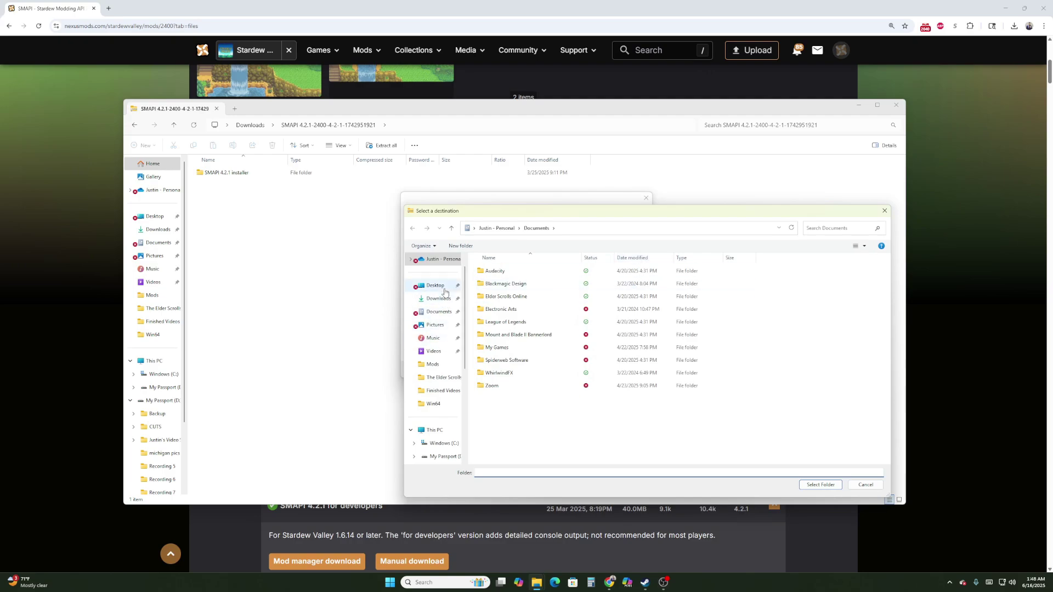
left_click(436, 286)
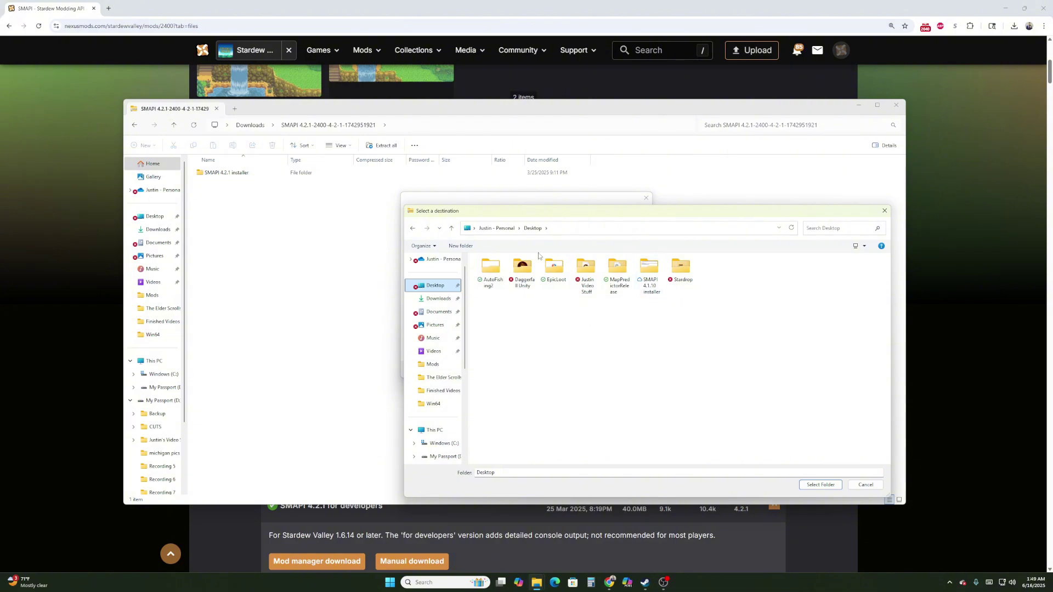
left_click(821, 484)
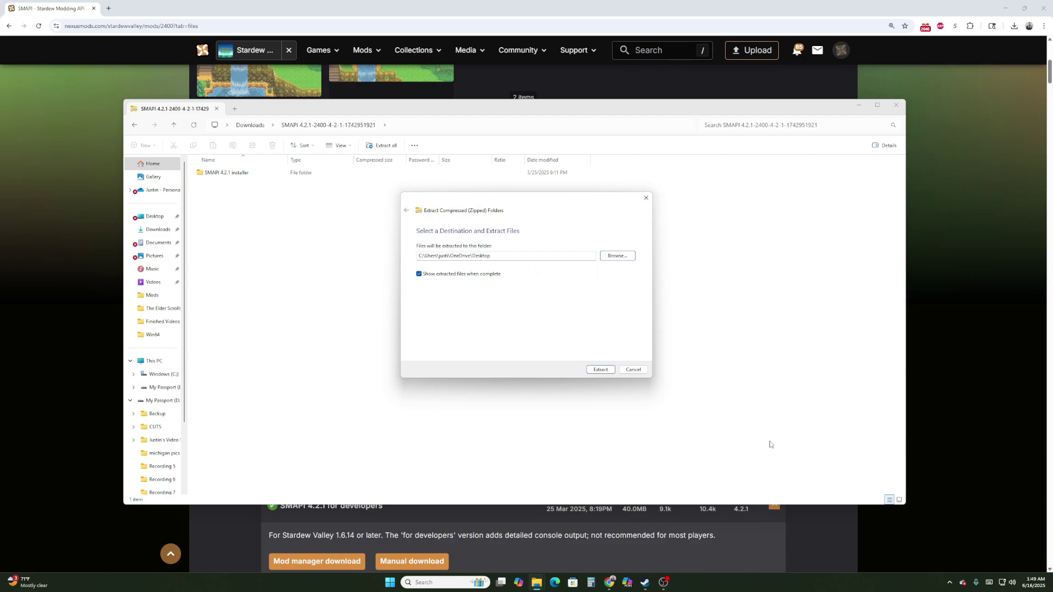
left_click(604, 369)
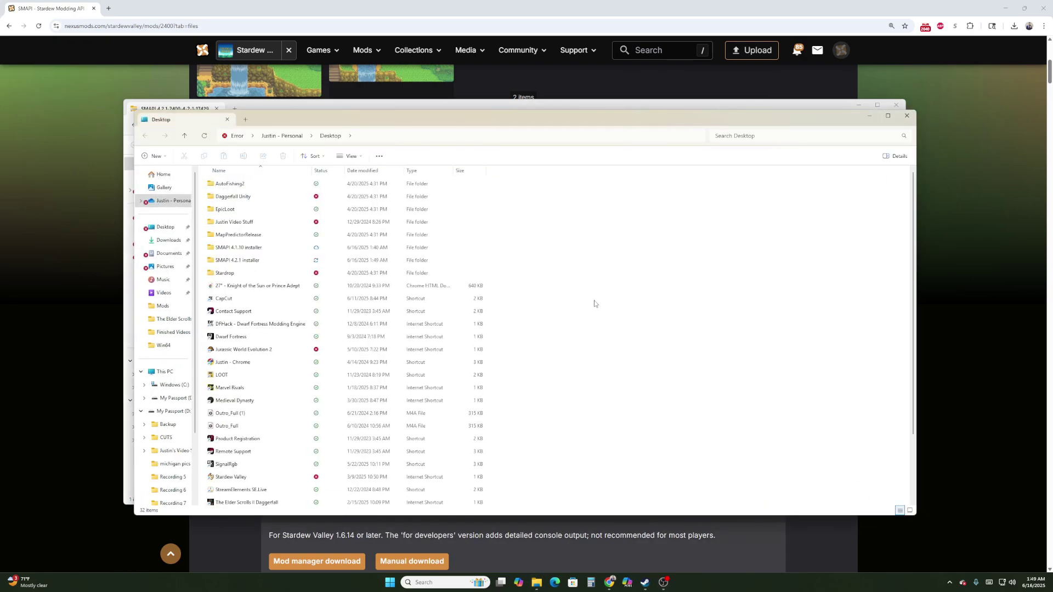
left_click(906, 117)
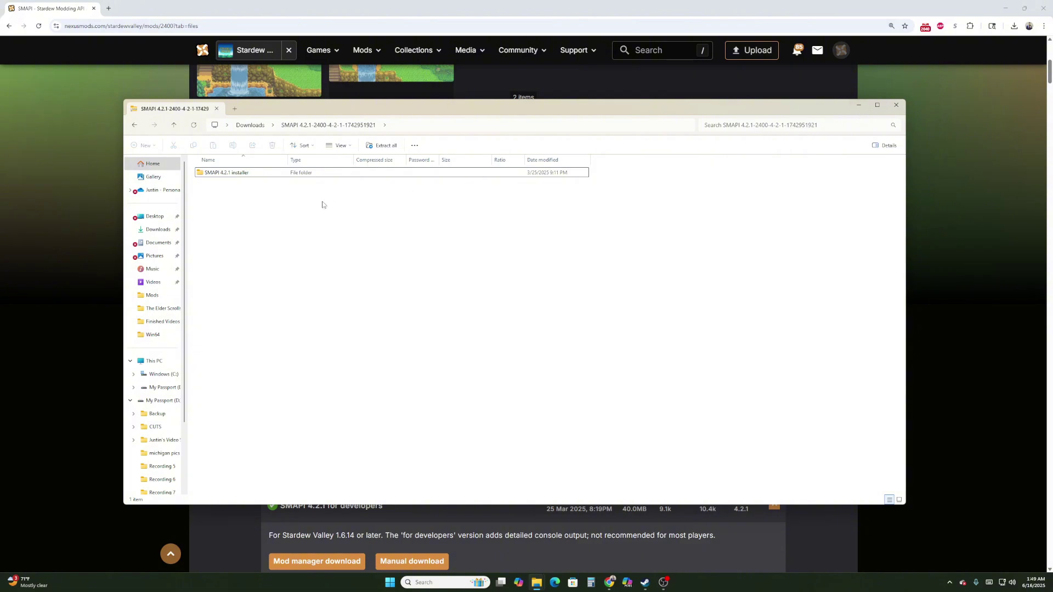
left_click(895, 104)
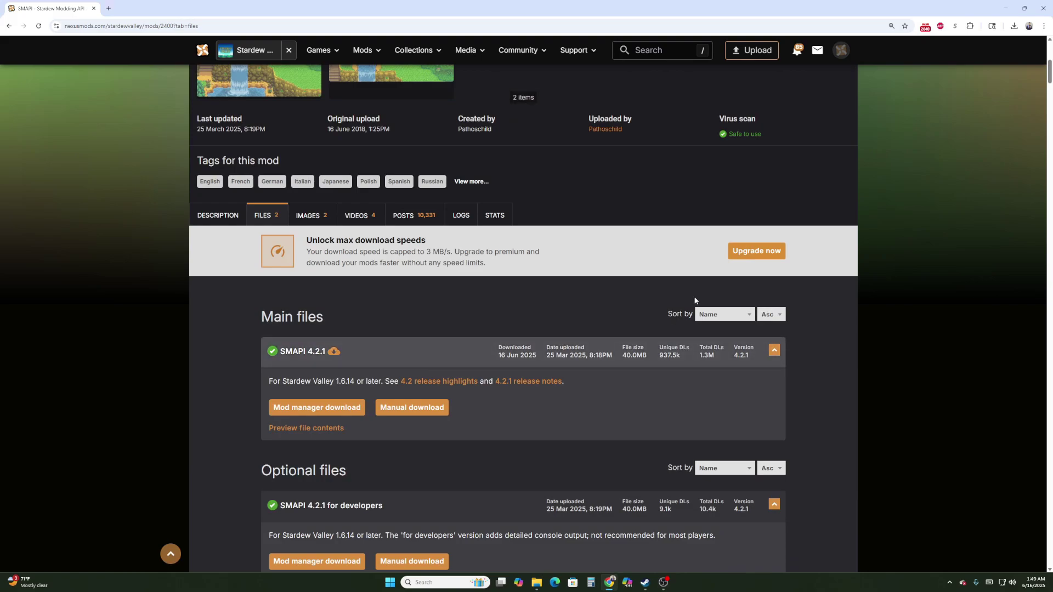
left_click(1040, 6)
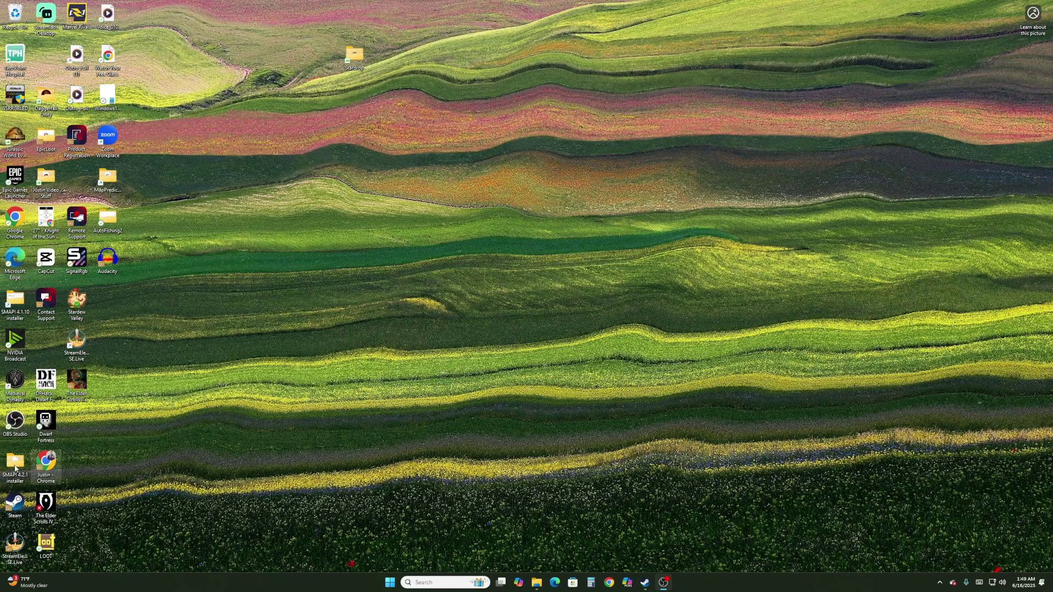
- Move the SMAPI 4.2.1 installer folder to the middle of the desktop and run its "install on Windows" file
left_click_drag(14, 466, 482, 289)
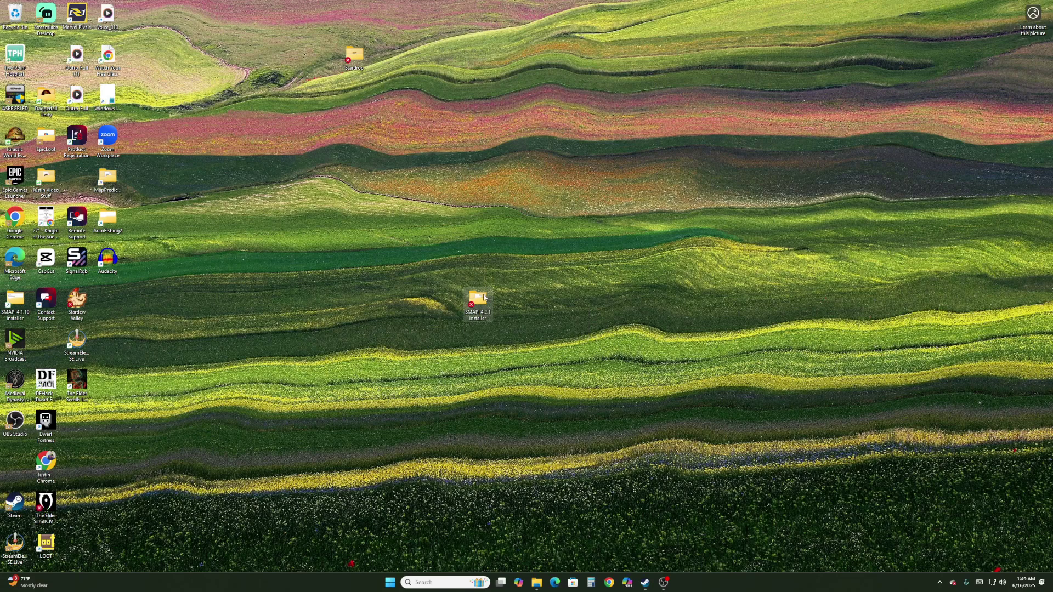
double_click(484, 298)
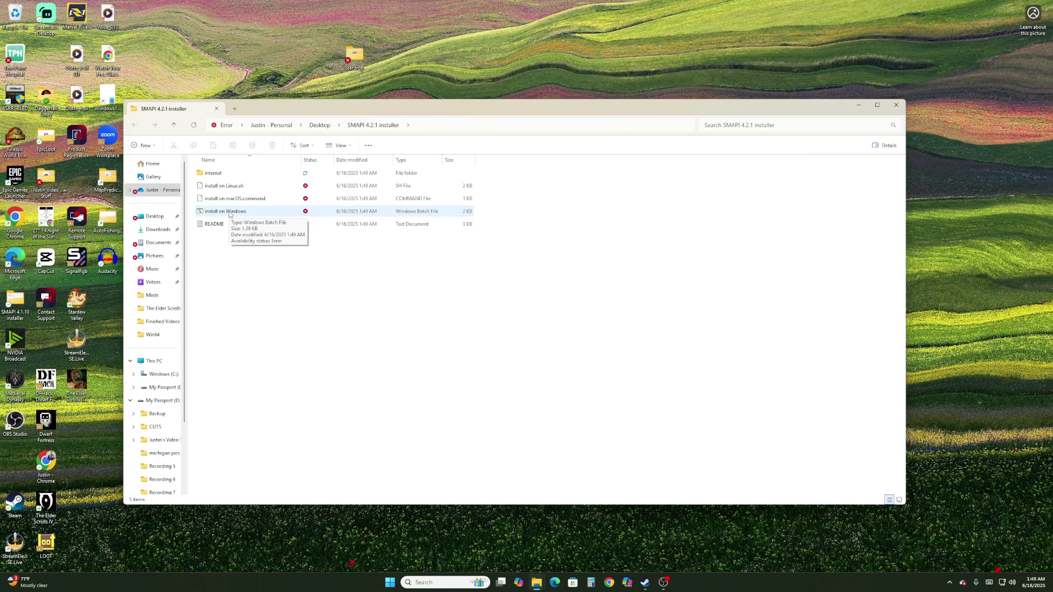
double_click(230, 213)
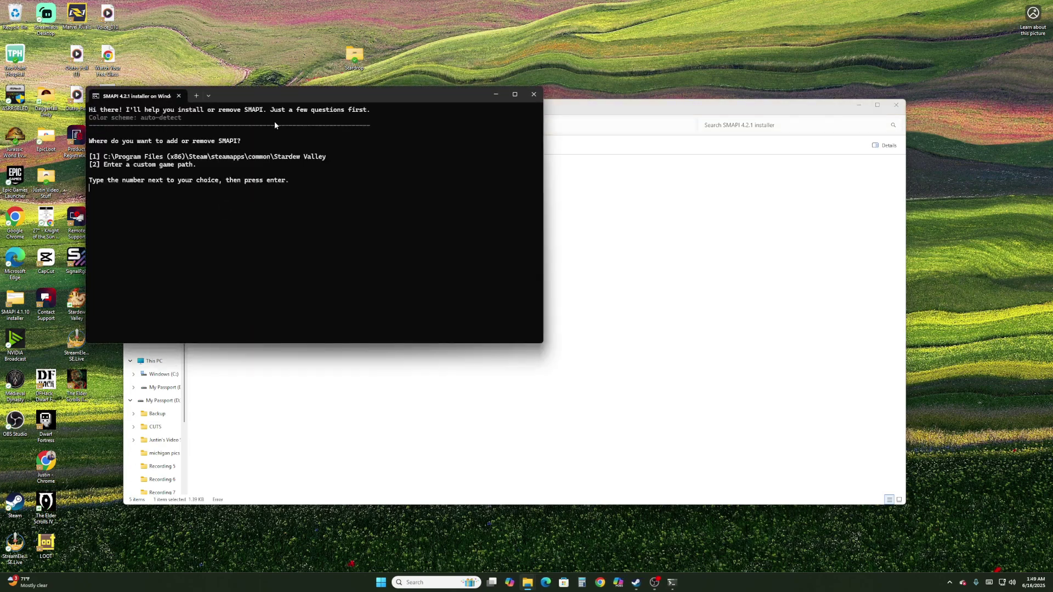
- Uninstall the existing SMAPI from the Steam game path C:\Program Files (x86)\Steam\steamapps\common\Stardew Valley and close the installer
left_click_drag(276, 96, 400, 185)
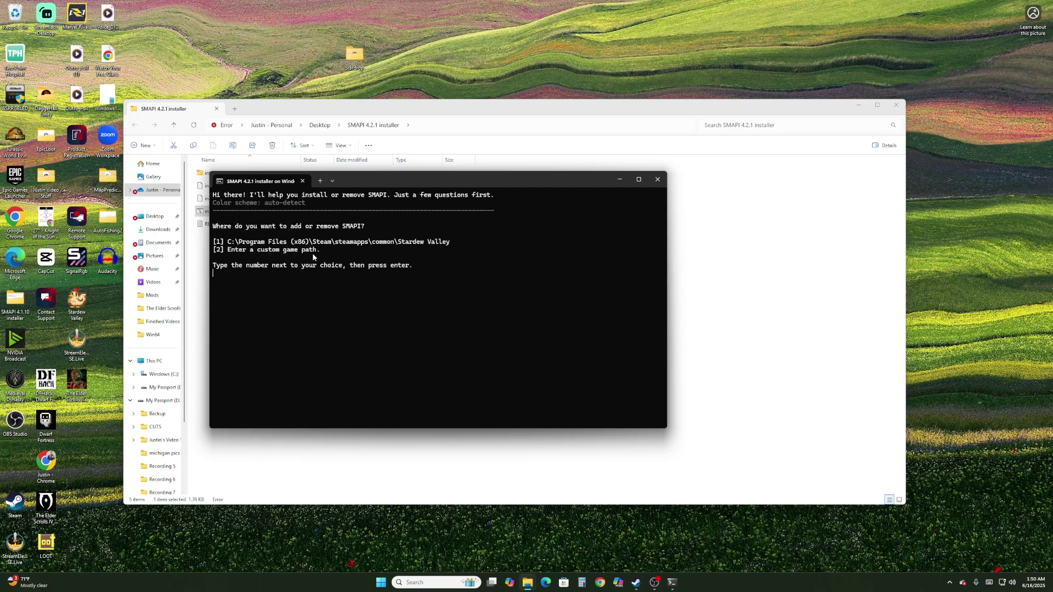
type("1")
key("Return")
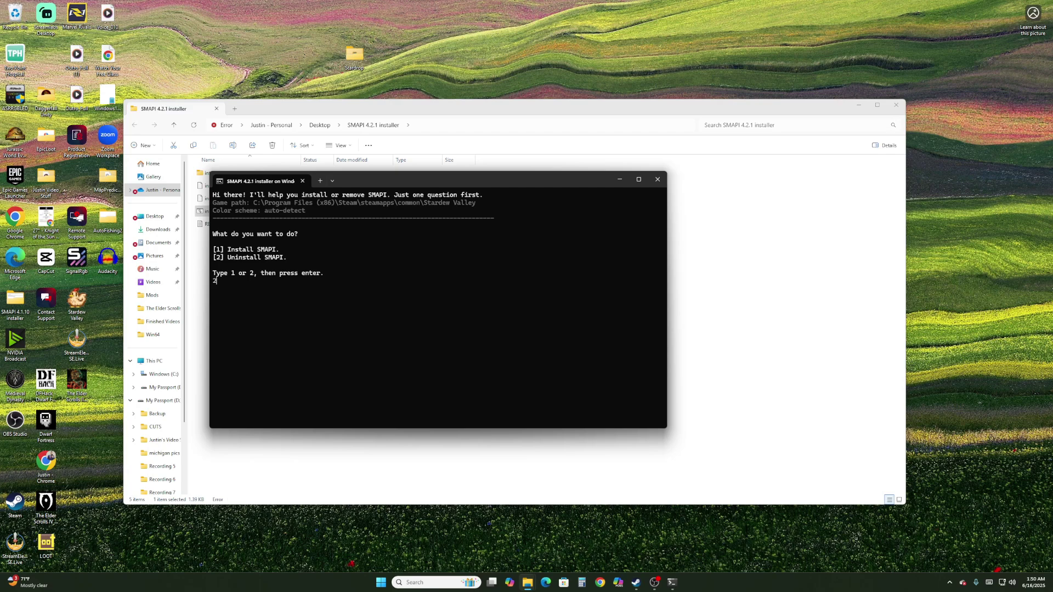
type("2")
key("Return")
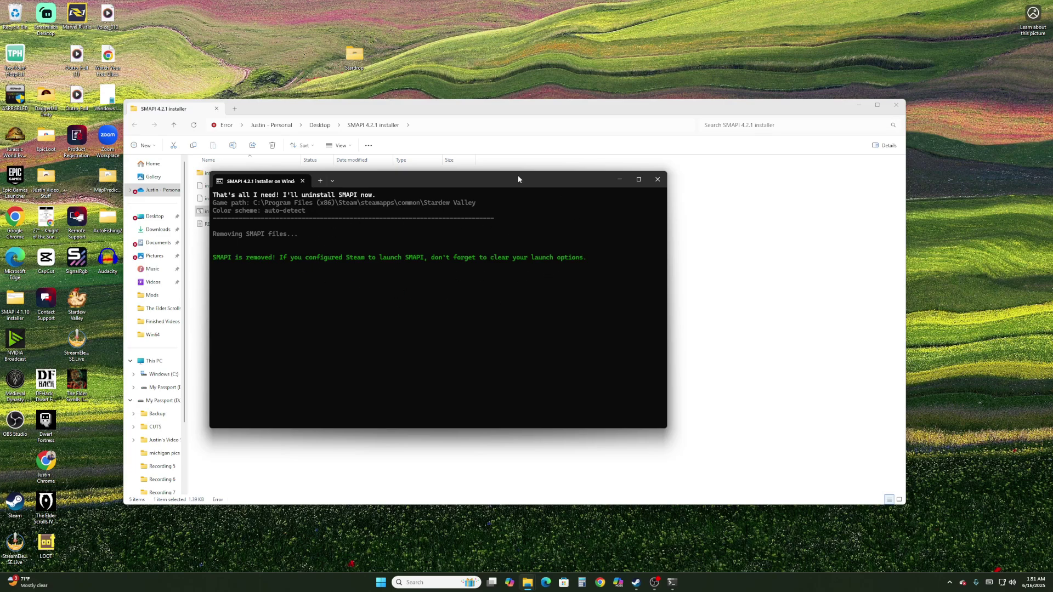
left_click(657, 179)
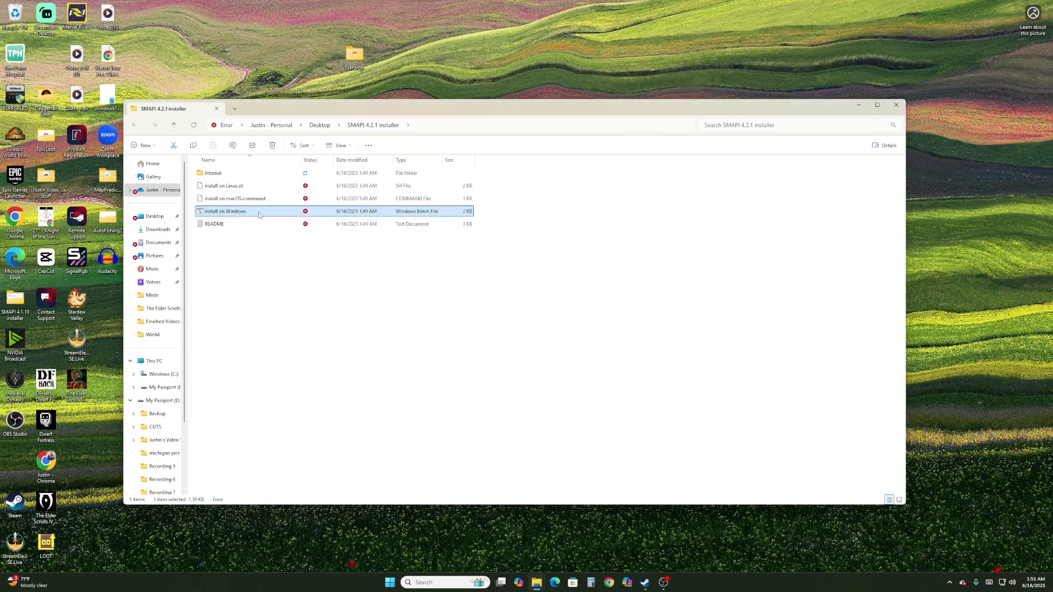
- Run "install on Windows" again, install SMAPI into the detected Steam Stardew Valley path, and close the installer and its folder
double_click(259, 214)
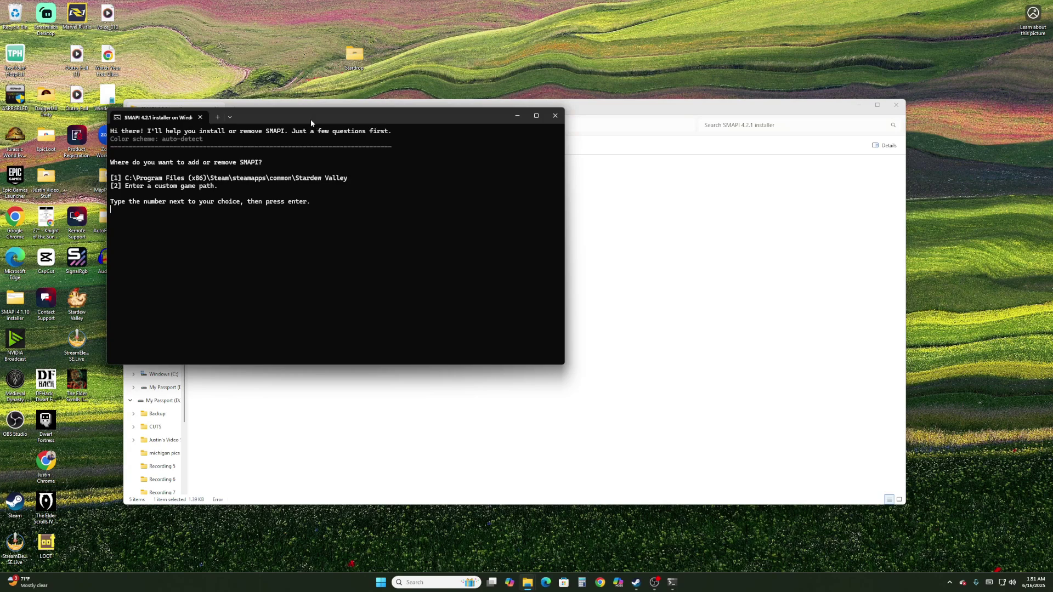
left_click_drag(311, 122, 454, 214)
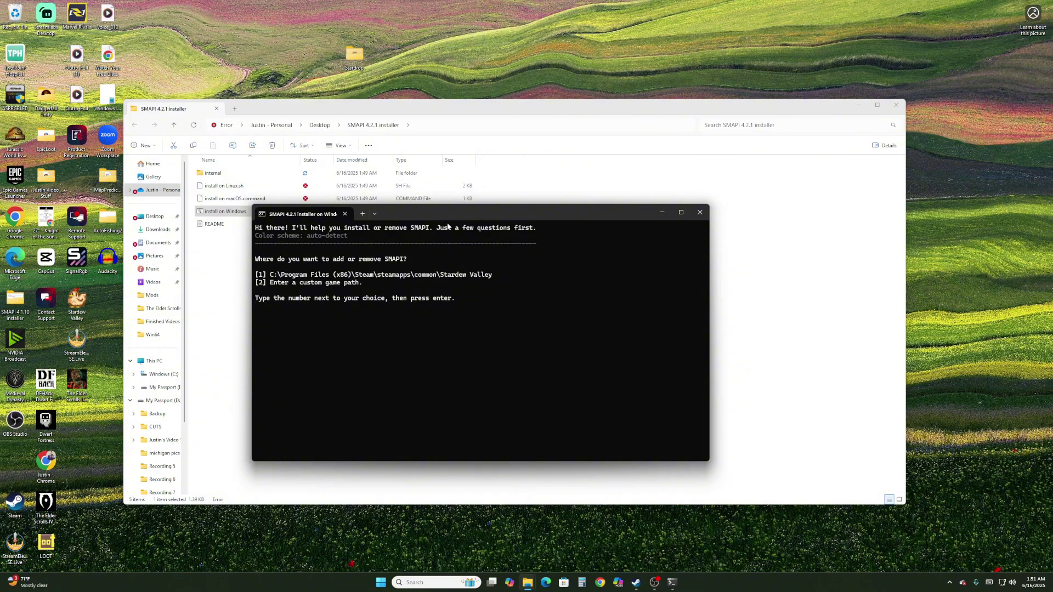
type("1")
key("Return")
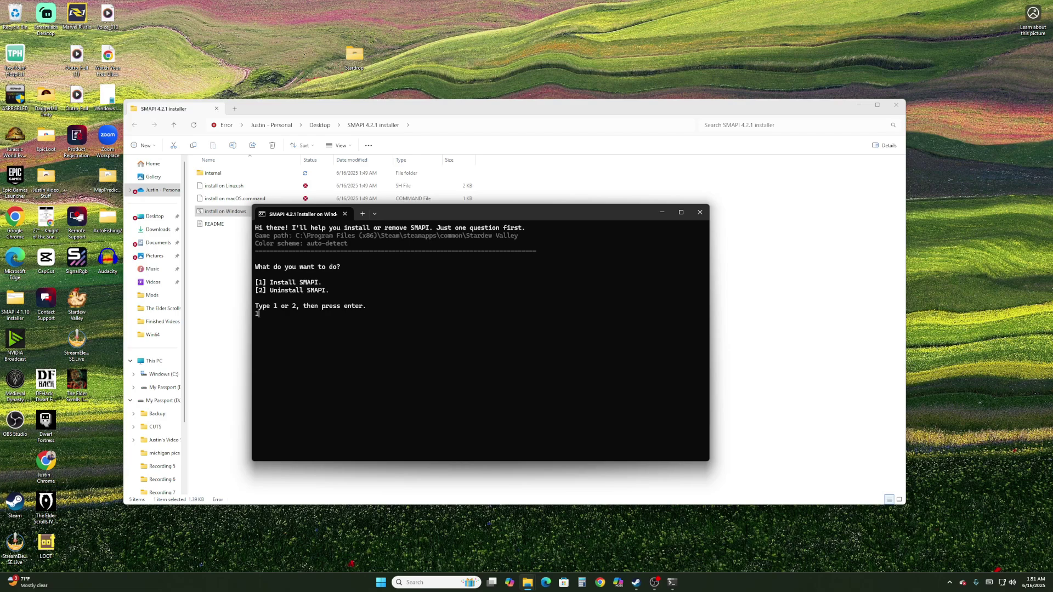
type("1")
key("Return")
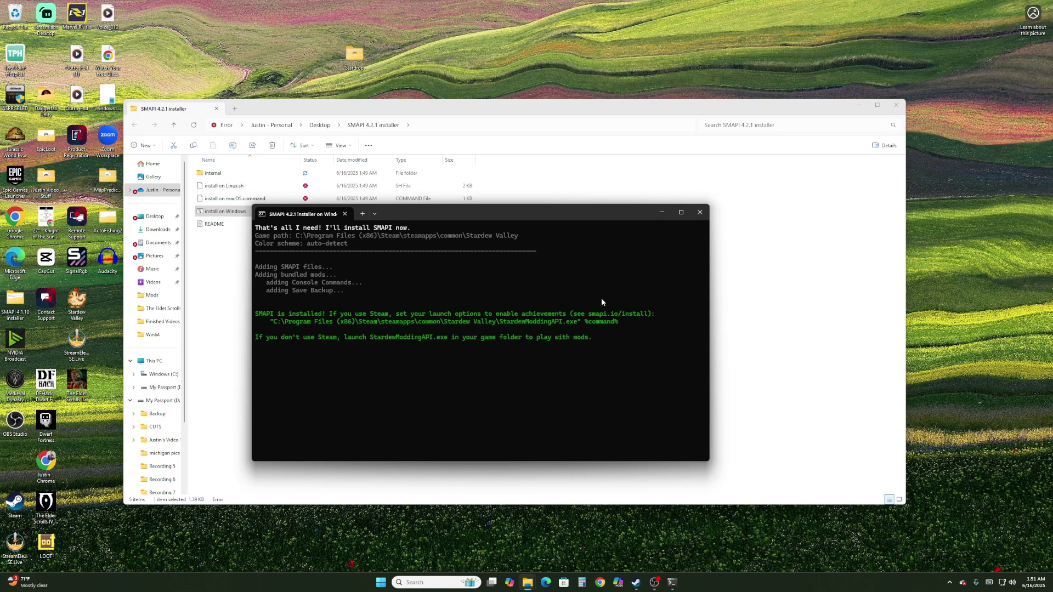
key("Return")
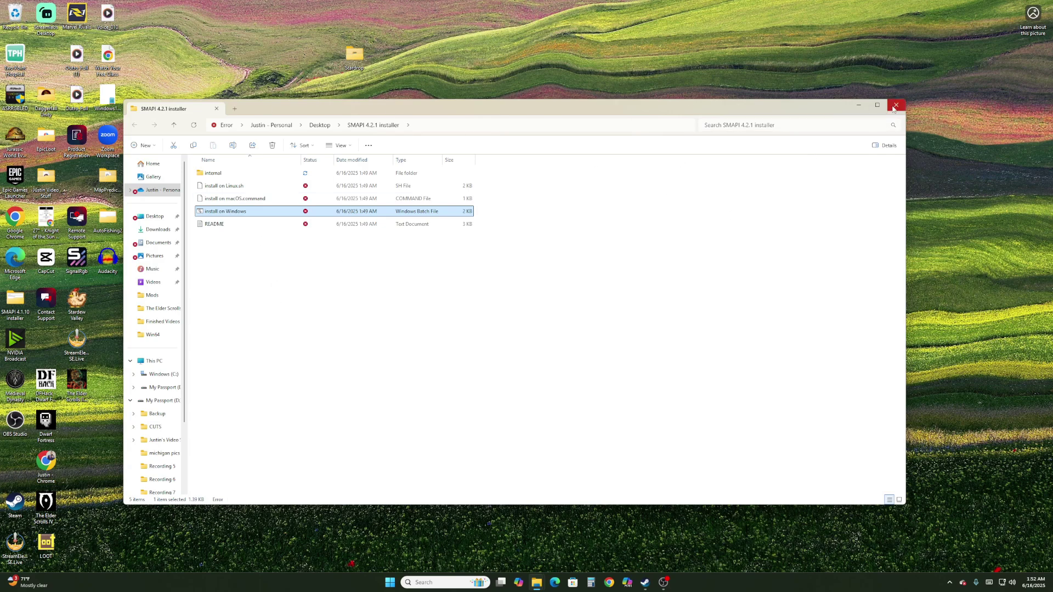
left_click(895, 106)
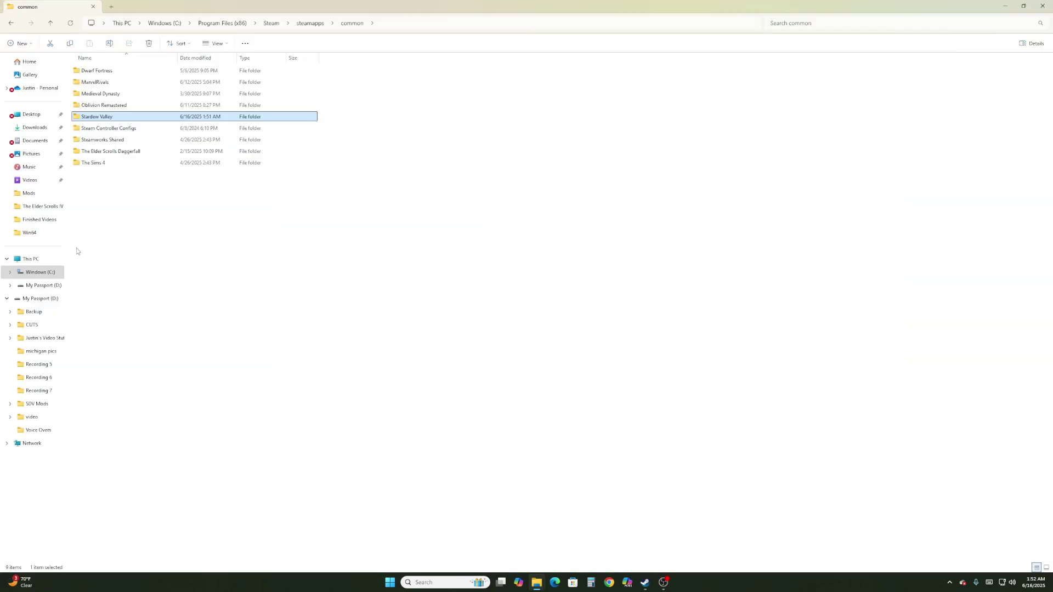
- Open the Stardew Valley game folder at C:\Program Files (x86)\Steam\steamapps\common\Stardew Valley
left_click(48, 274)
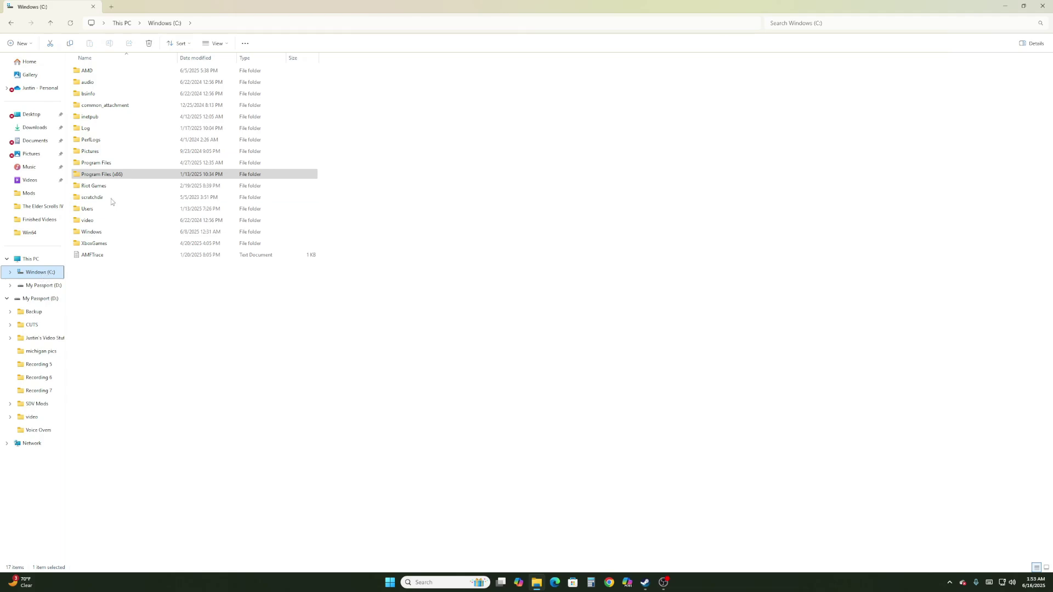
left_click(115, 175)
double_click(115, 176)
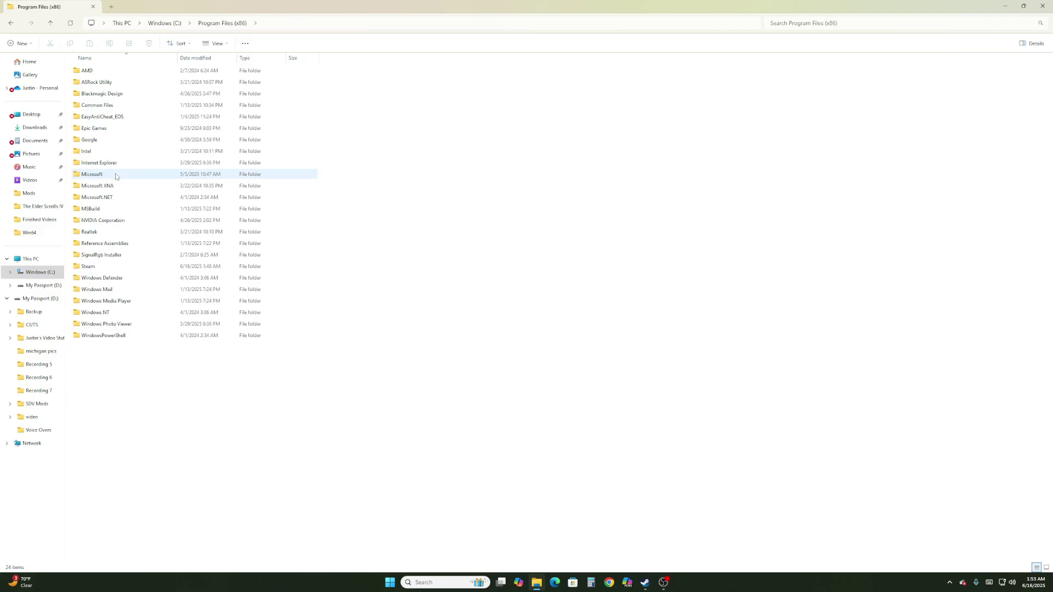
double_click(106, 267)
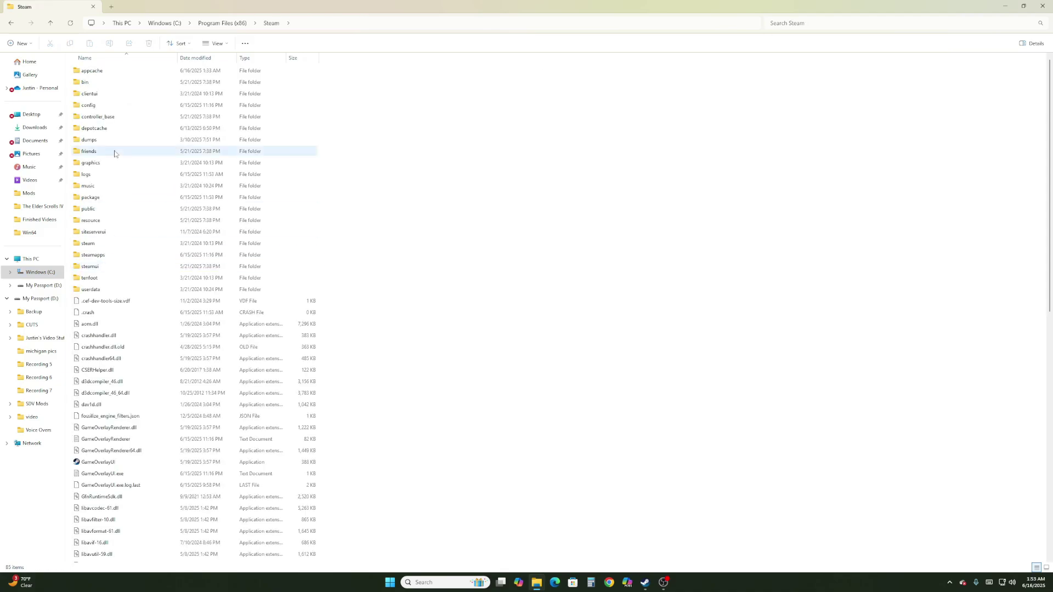
double_click(110, 256)
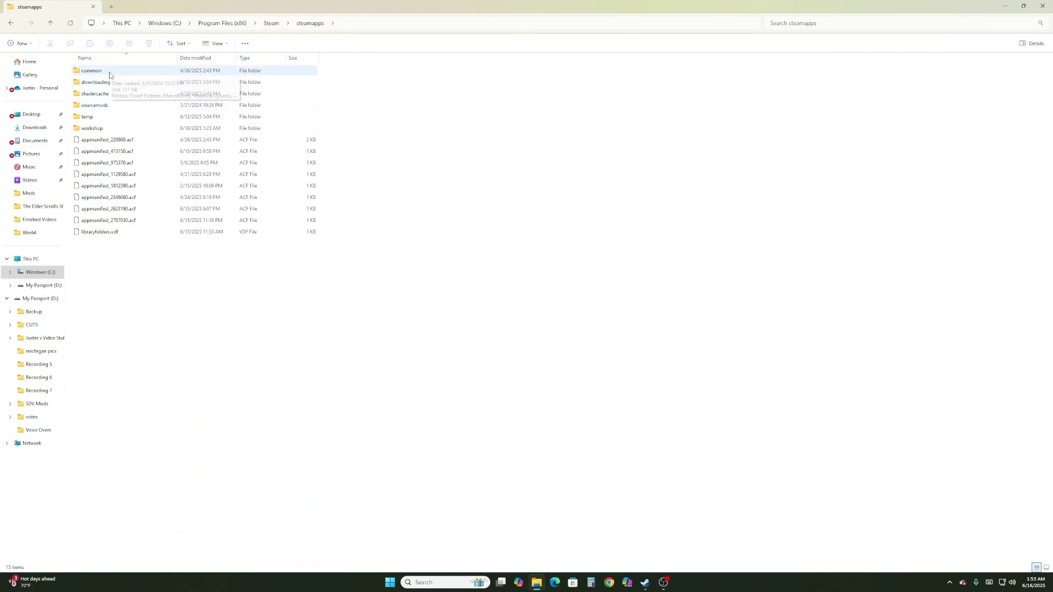
double_click(109, 72)
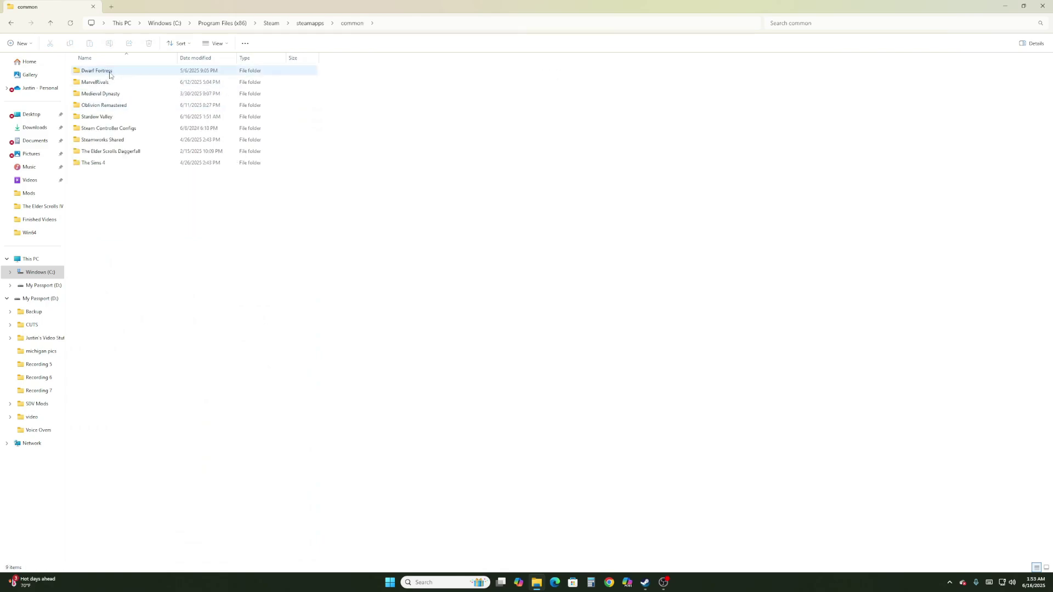
double_click(105, 117)
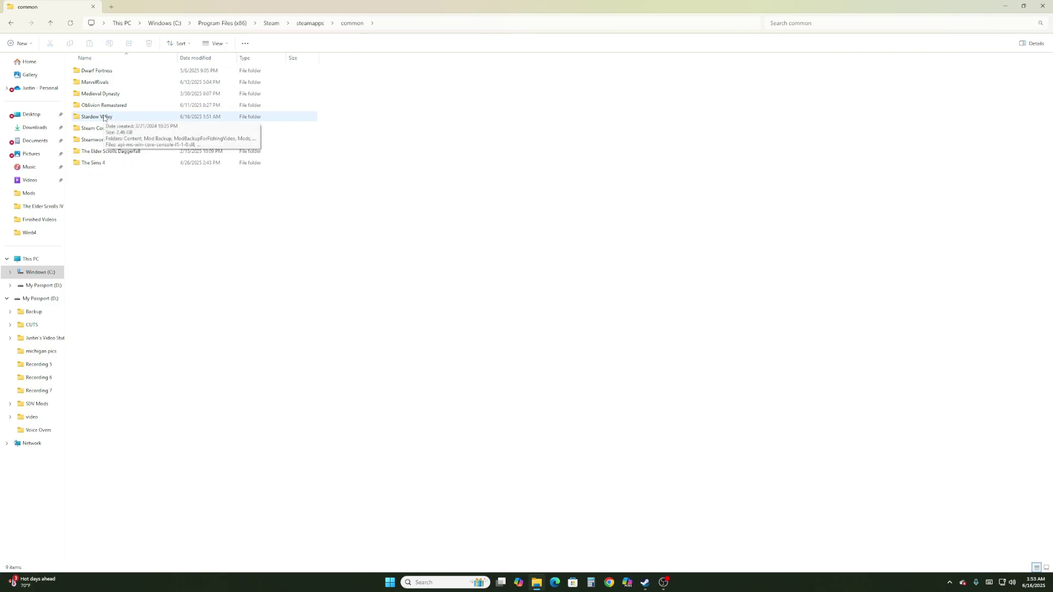
double_click(105, 117)
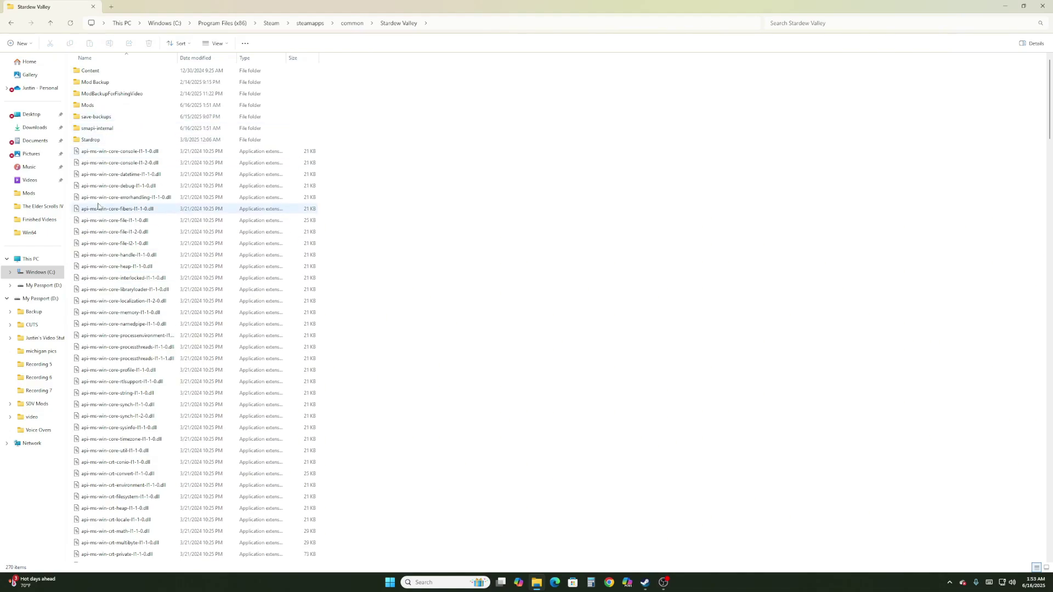
- Find the StardewModdingAPI application in the Stardew Valley game folder and copy its full path
scroll(351, 220, "down", 14)
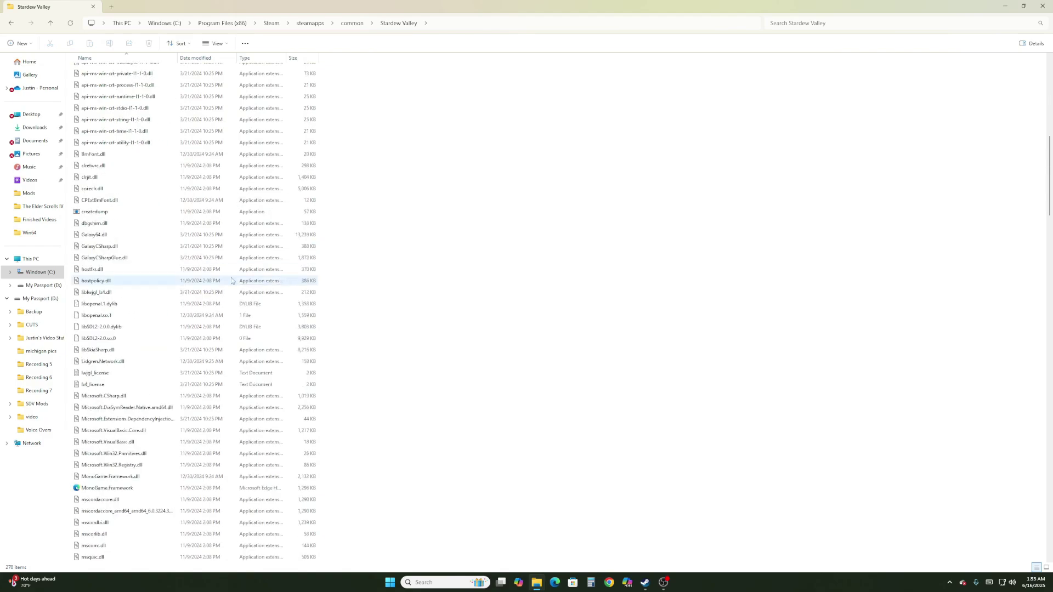
scroll(216, 269, "down", 8)
scroll(216, 270, "down", 3)
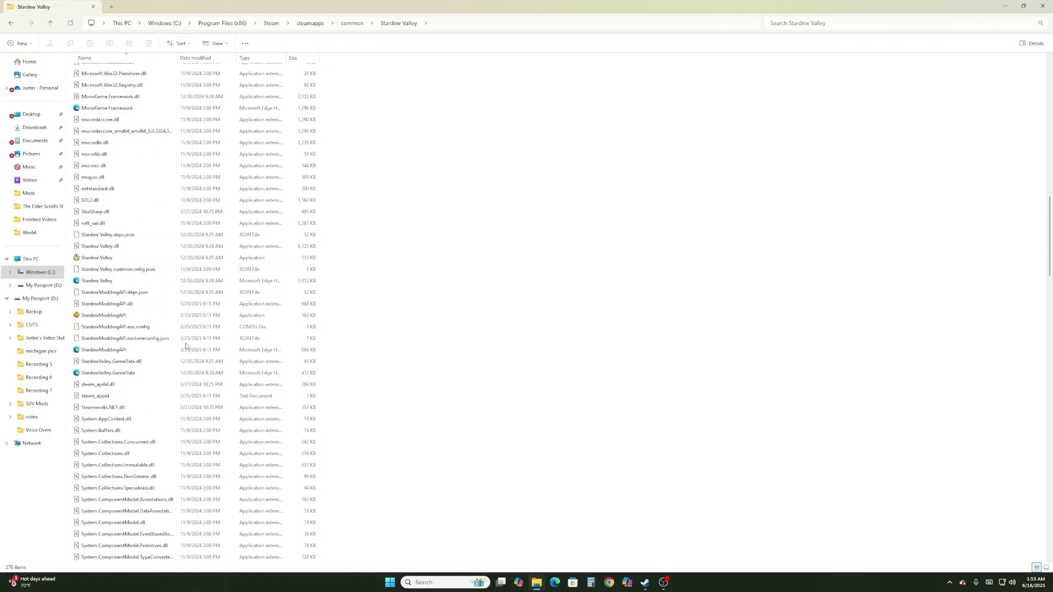
left_click(126, 321)
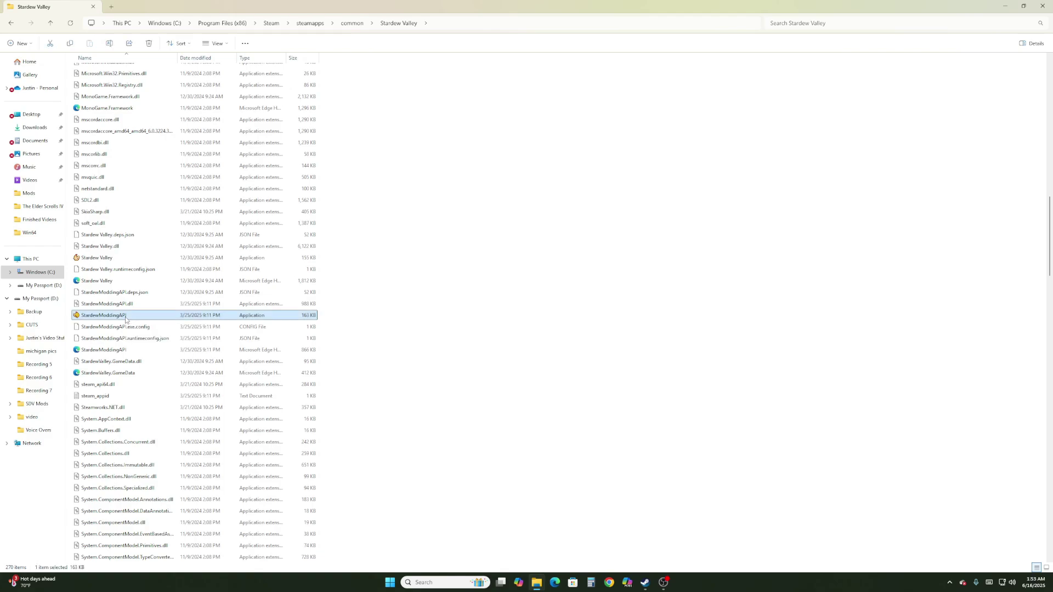
right_click(125, 320)
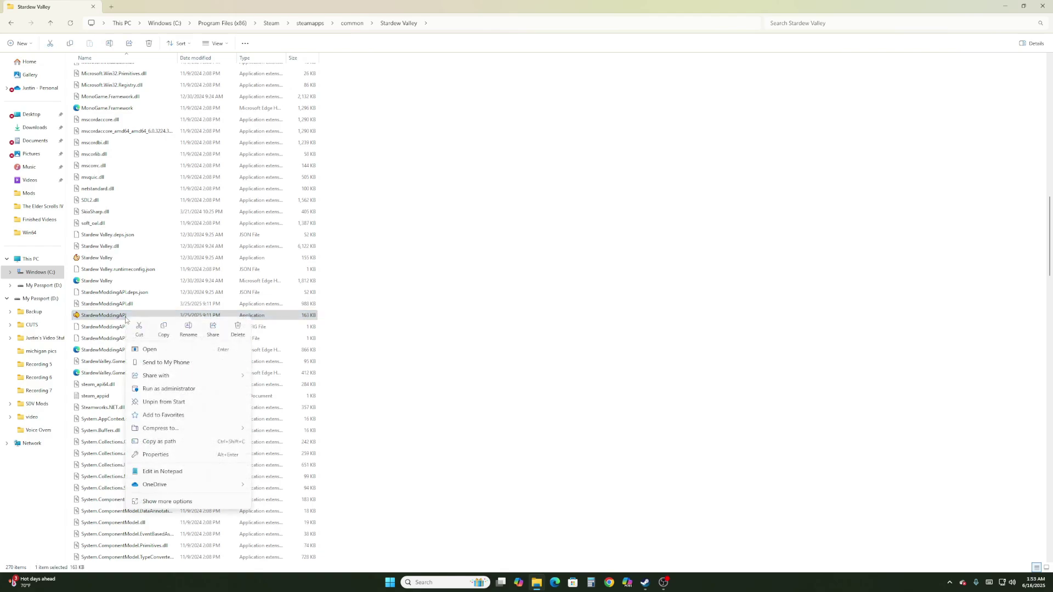
left_click(176, 447)
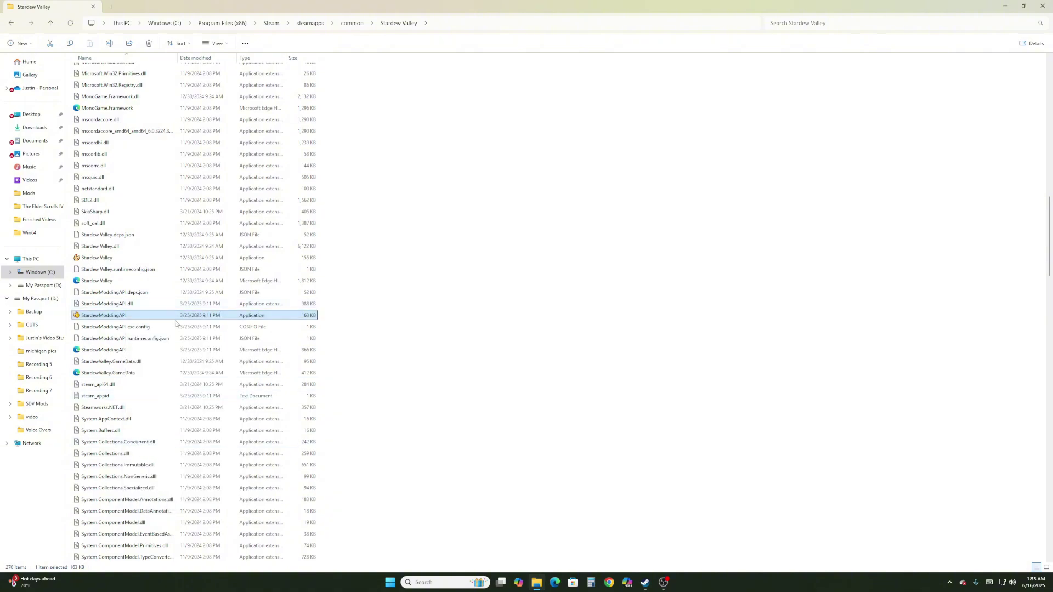
- Switch to Steam, open Stardew Valley's properties, and replace its launch options with the copied StardewModdingAPI.exe path in quotation marks
left_click(643, 587)
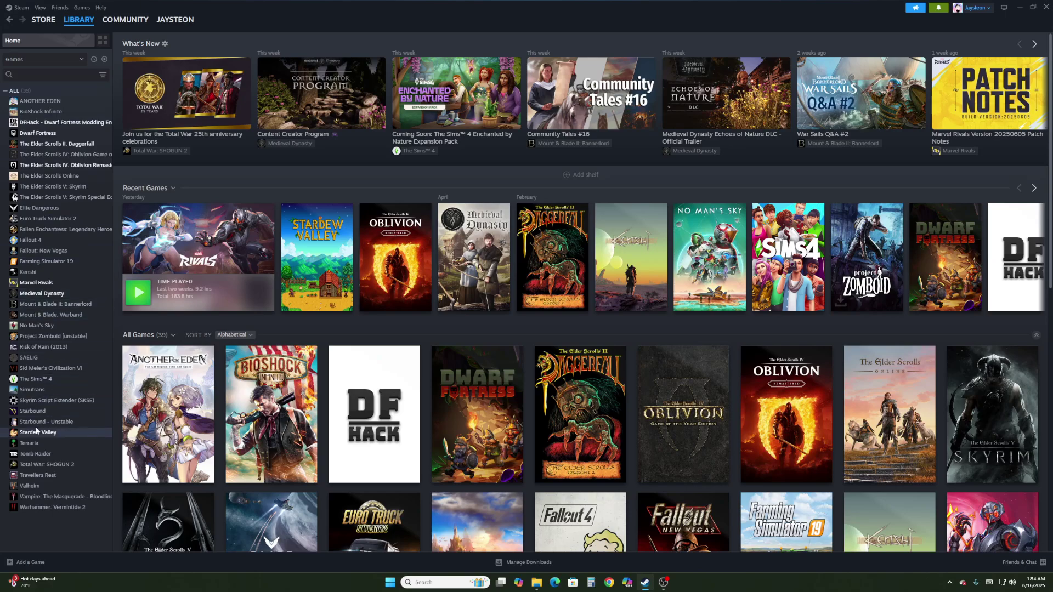
right_click(48, 437)
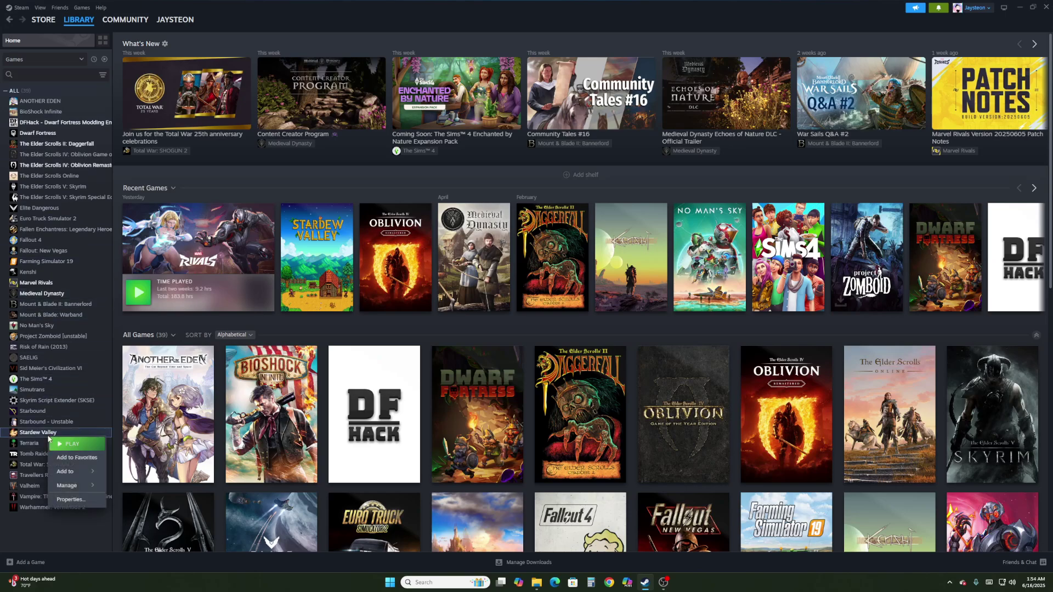
left_click(71, 500)
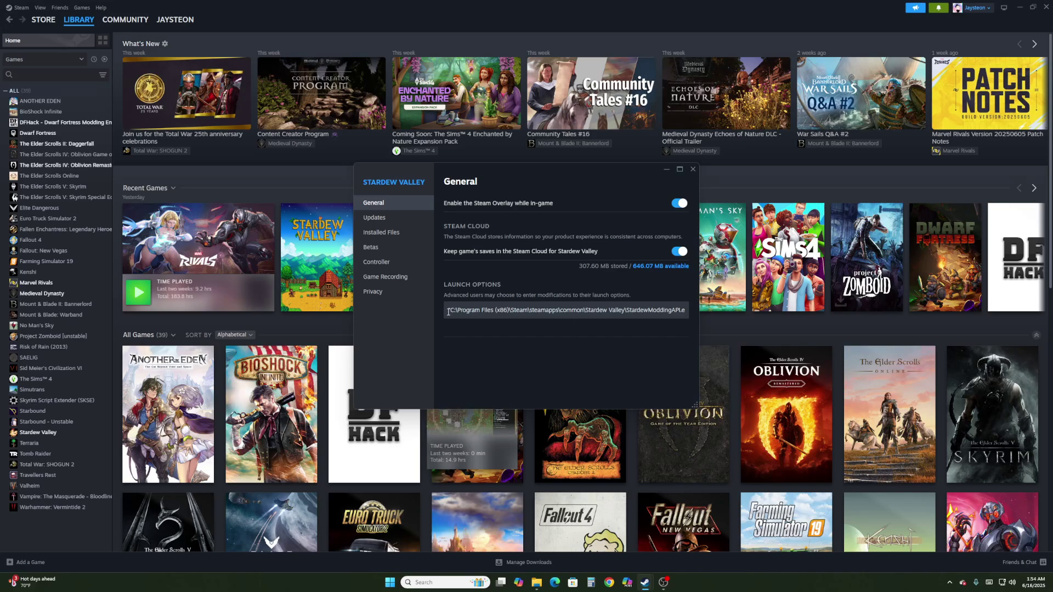
left_click_drag(448, 312, 695, 316)
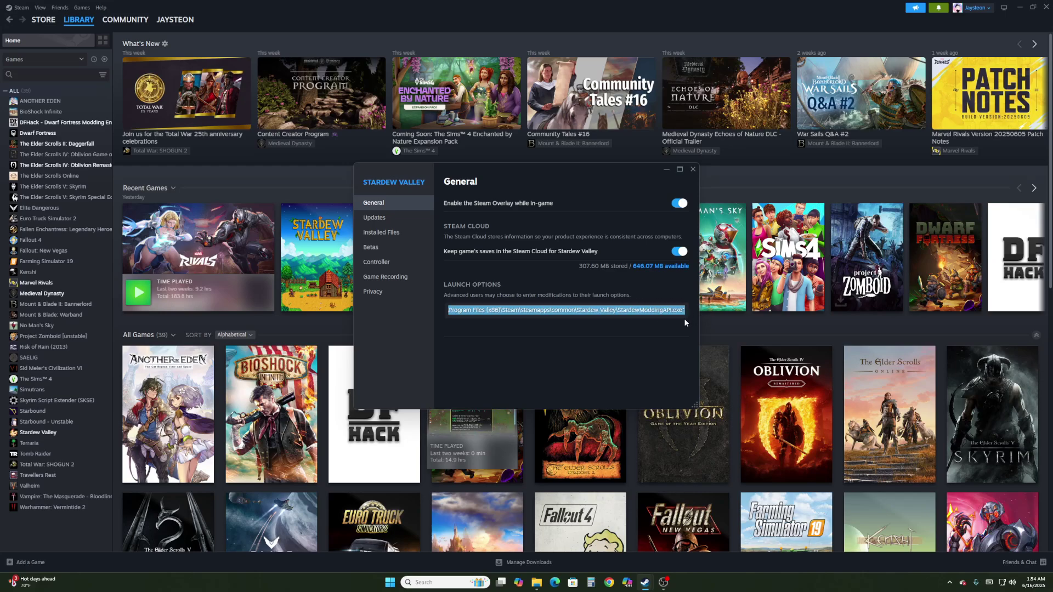
key("BackSpace")
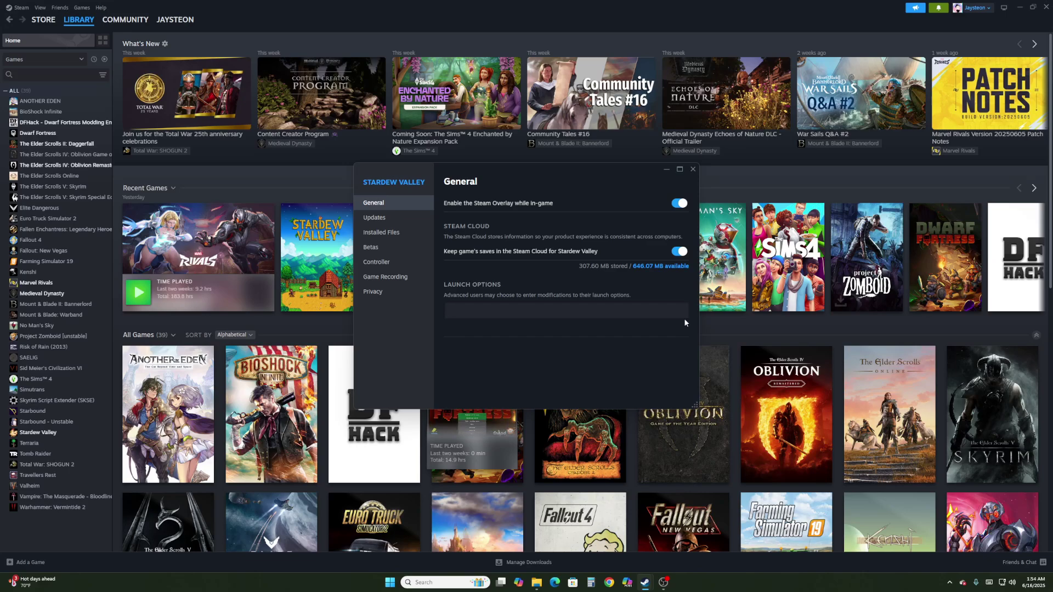
key("ctrl+v")
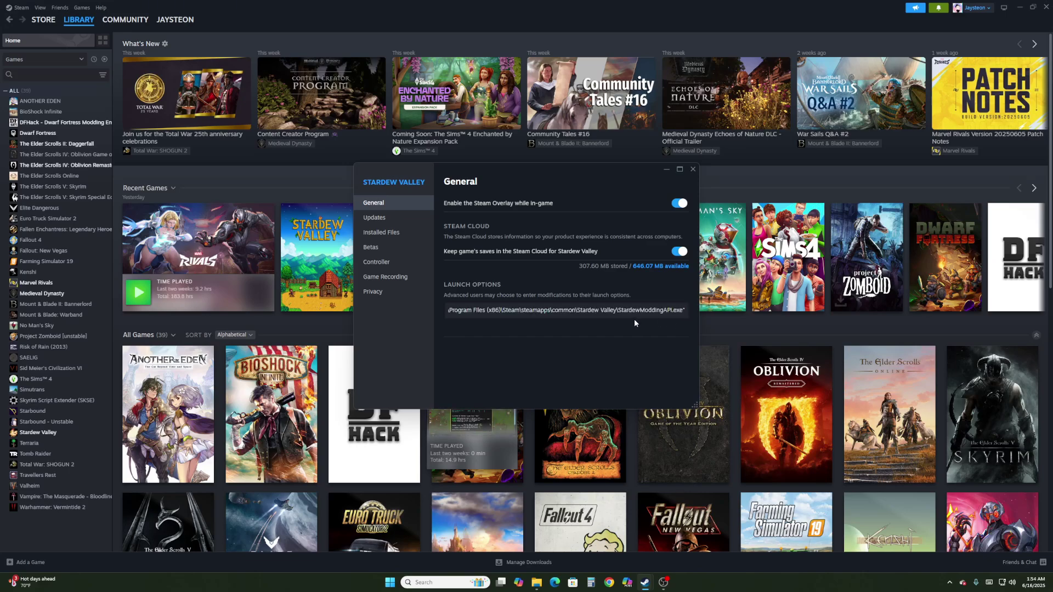
- Check the folder path and its opening quotation mark in the Stardew Valley launch options
left_click_drag(632, 314, 400, 314)
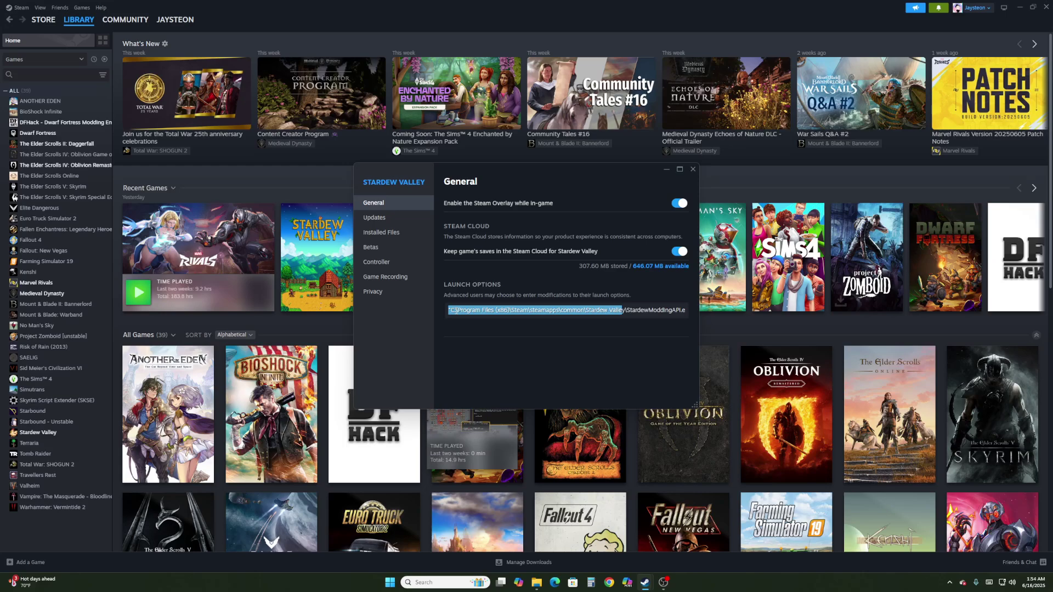
left_click(456, 310)
key("shift+Left")
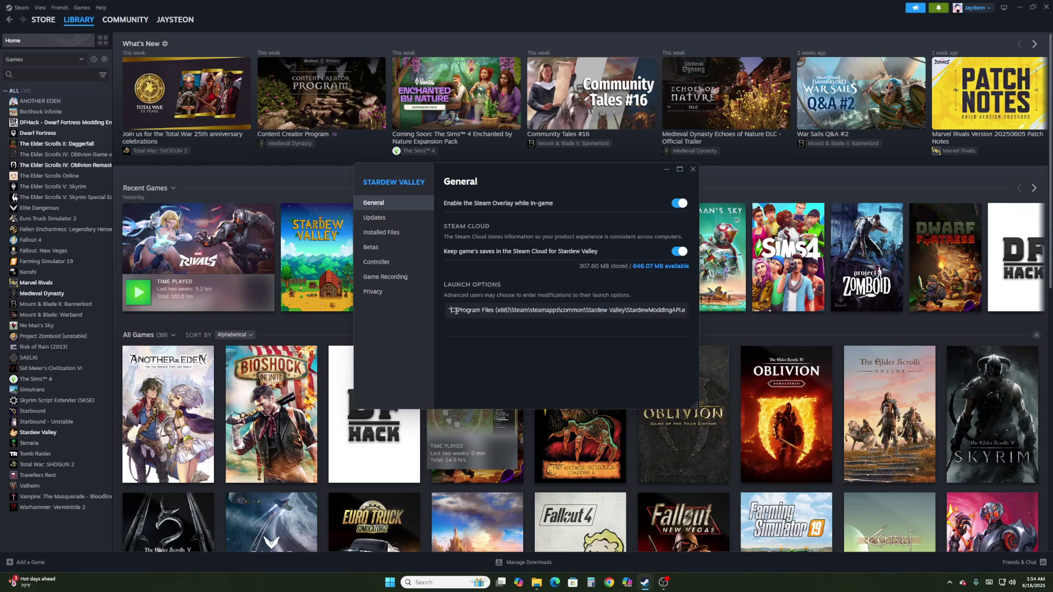
key("BackSpace")
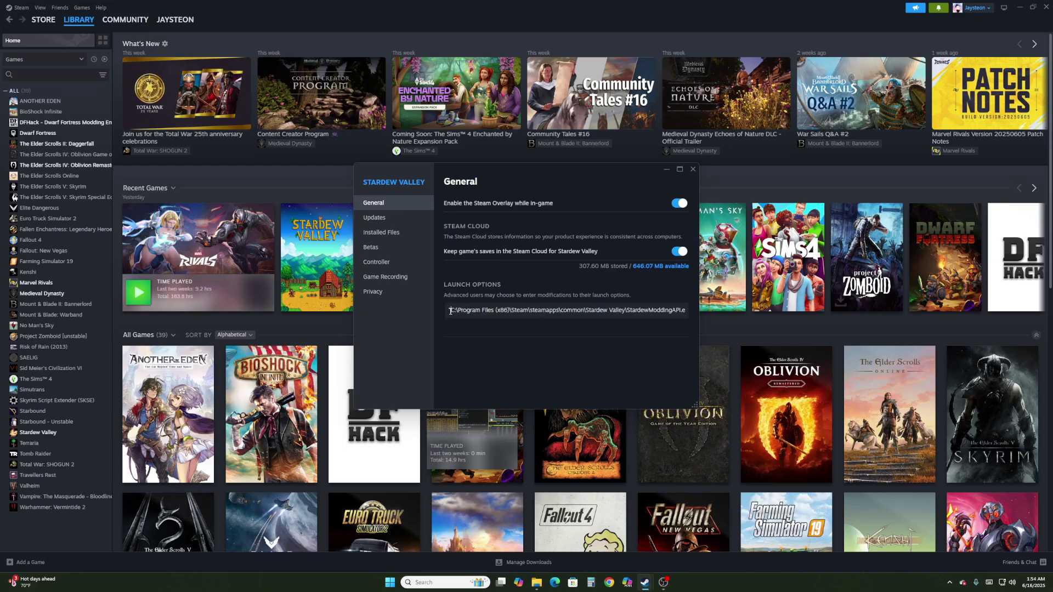
mouse_move(450, 311)
left_mouse_down()
mouse_move(702, 318)
mouse_move(449, 313)
left_mouse_up()
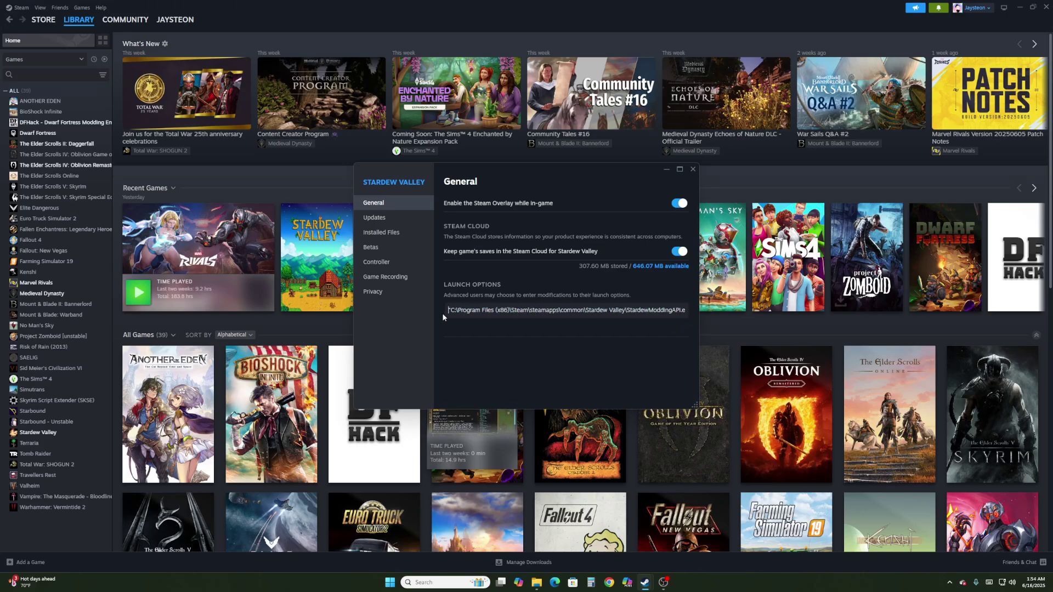
- Copy the StardewModdingAPI application's full path again in File Explorer and return to Steam's Stardew Valley properties
left_click(537, 583)
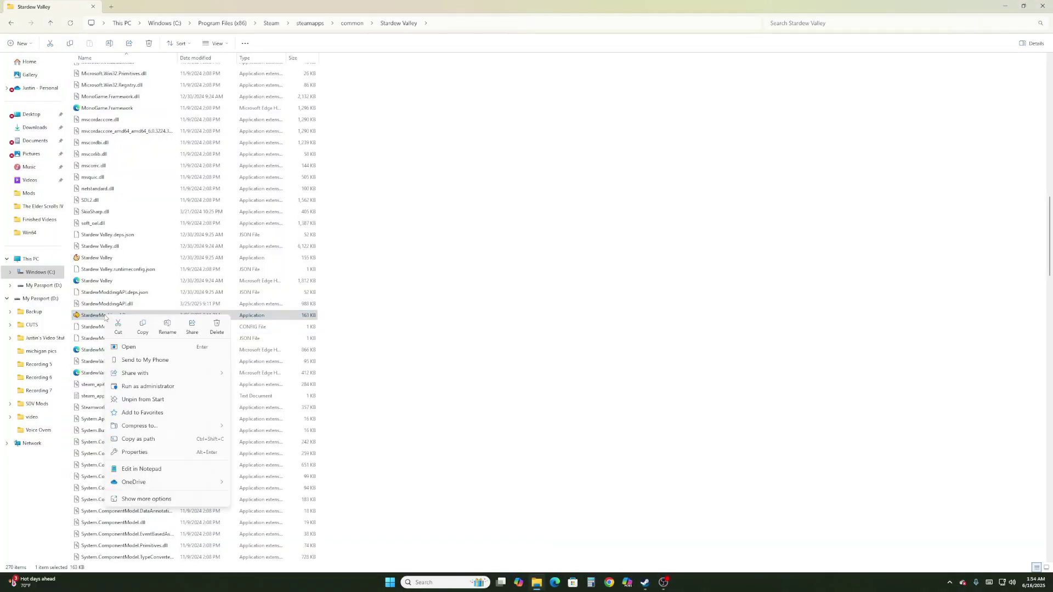
left_click(129, 442)
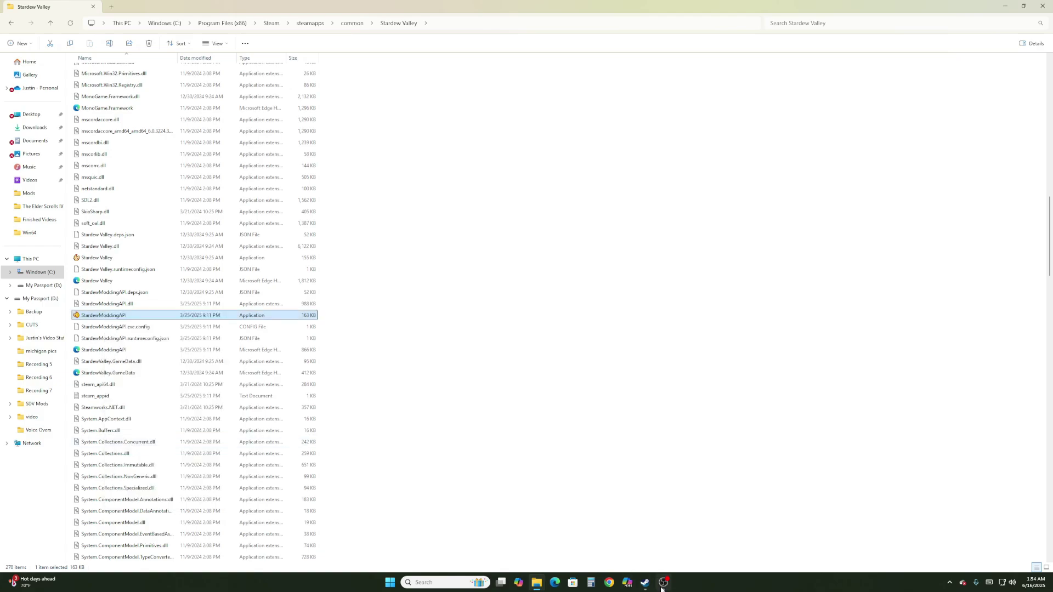
mouse_move(644, 584)
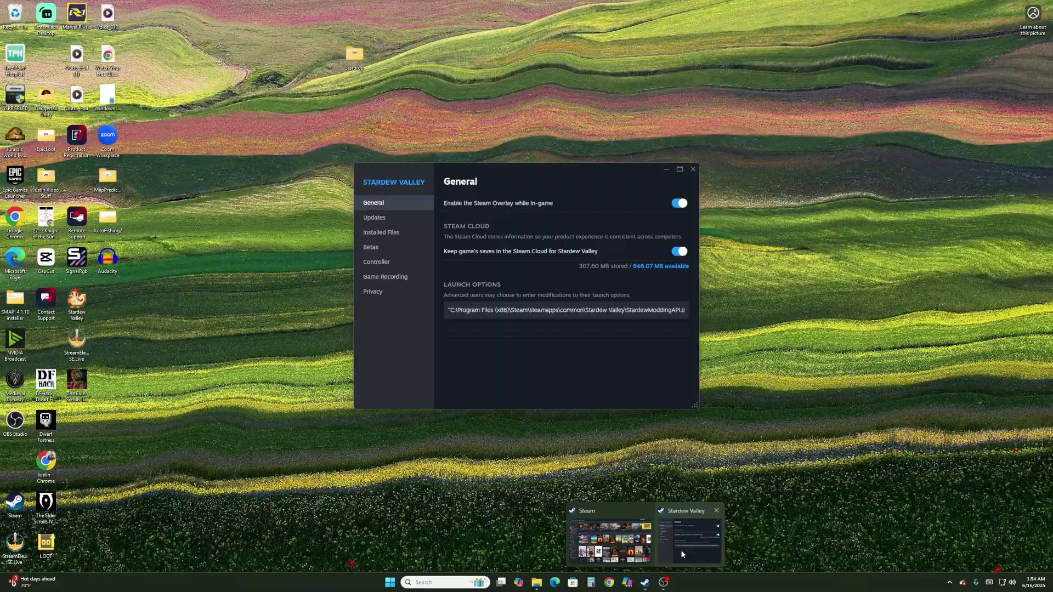
left_click(683, 555)
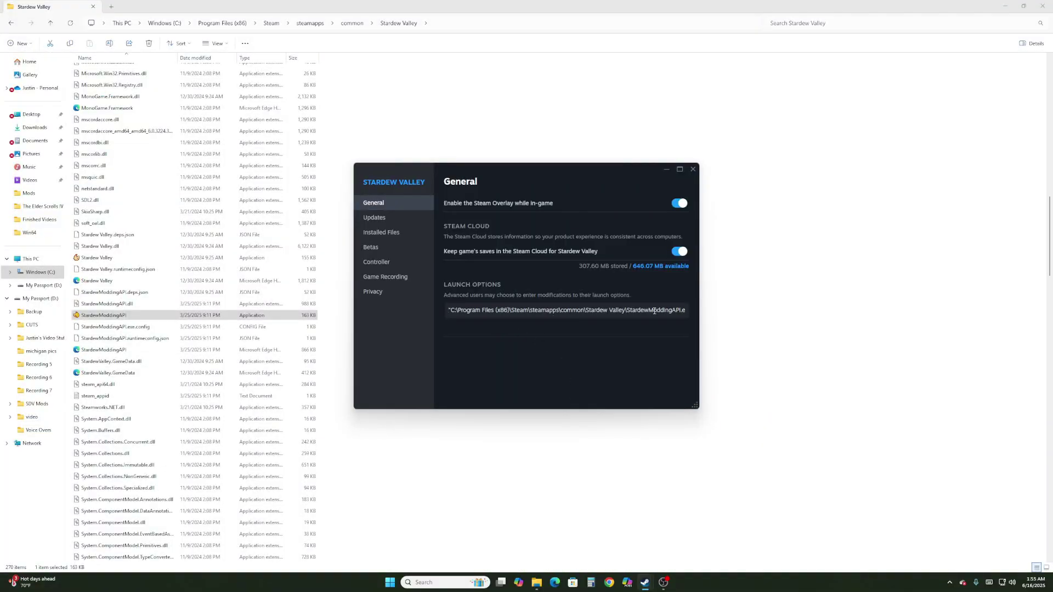
- Check the file name at the end of the launch options path and close the Stardew Valley properties
left_click_drag(655, 311, 686, 316)
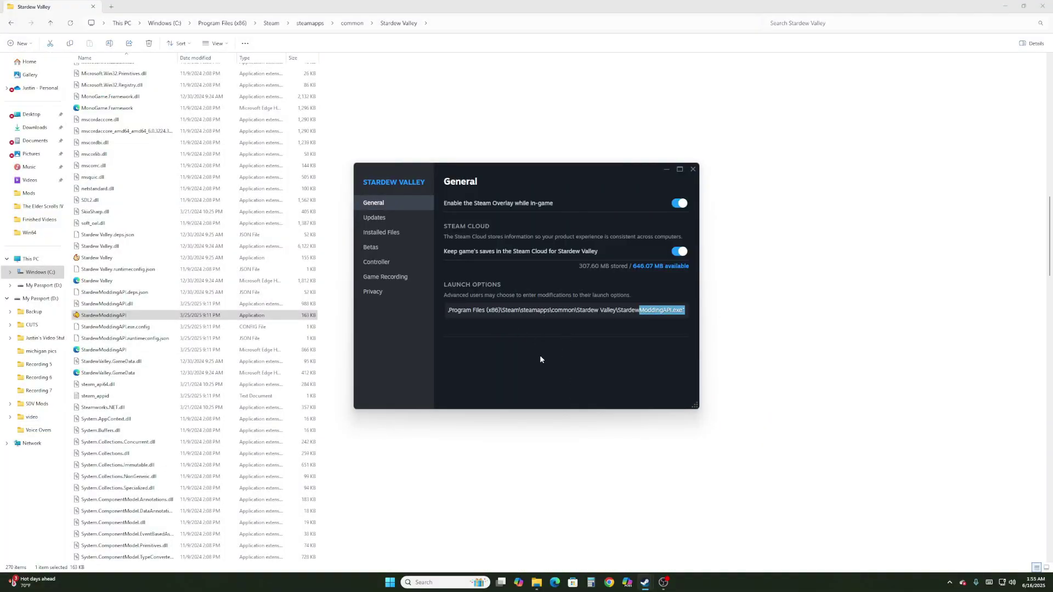
left_click(509, 354)
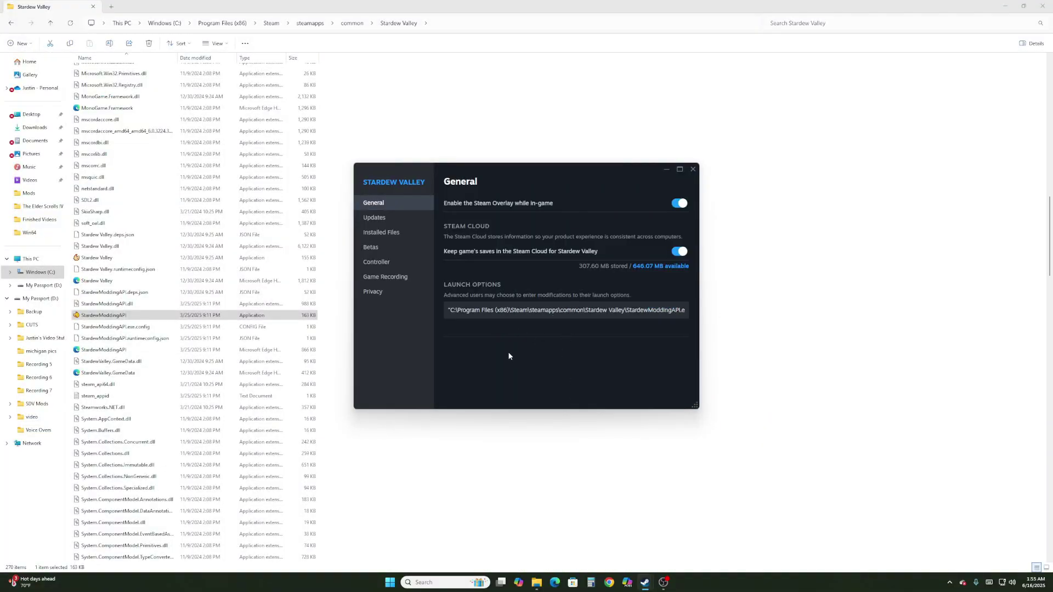
left_click(693, 169)
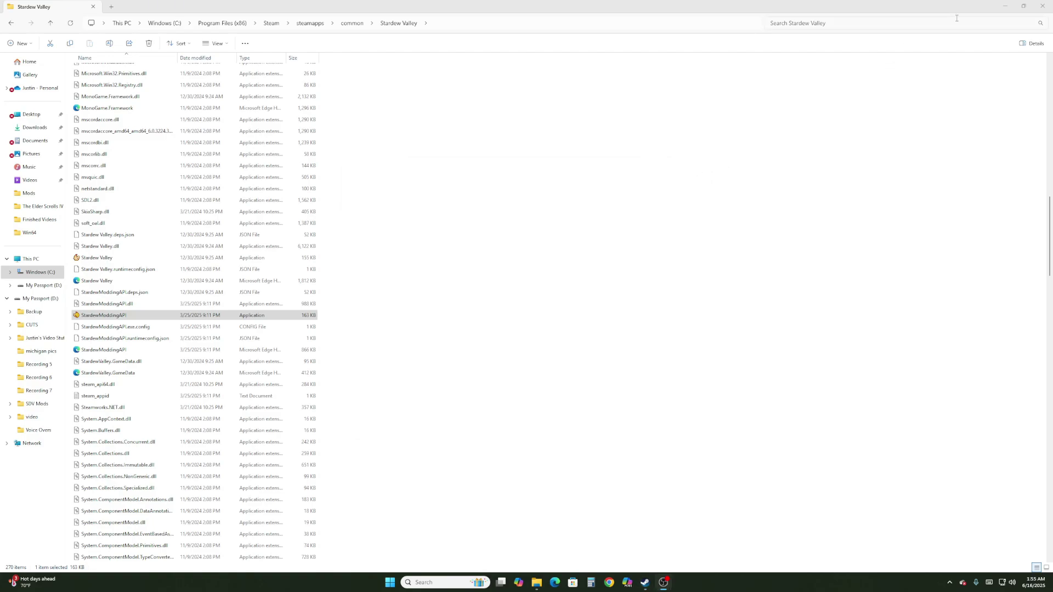
- Minimize the File Explorer and Steam windows and launch Stardew Valley from its desktop shortcut
left_click(1001, 5)
left_click(1001, 5)
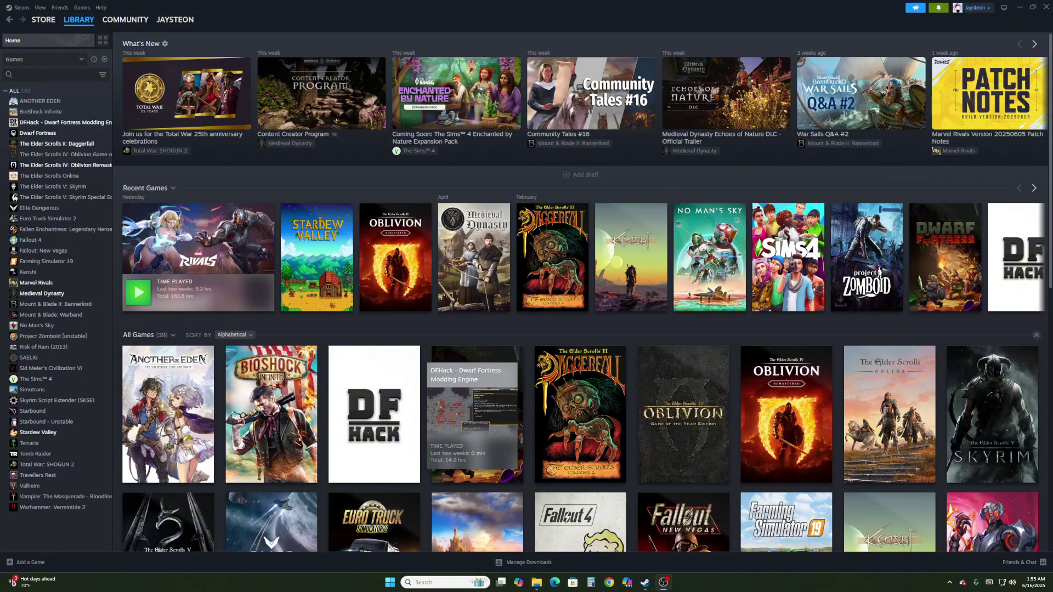
left_click(1020, 8)
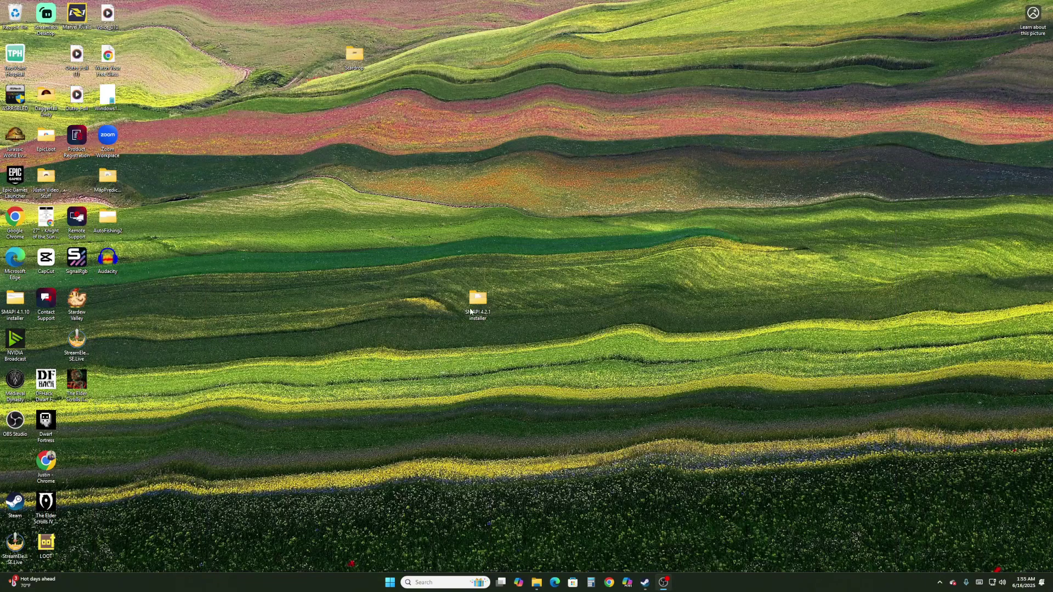
double_click(77, 300)
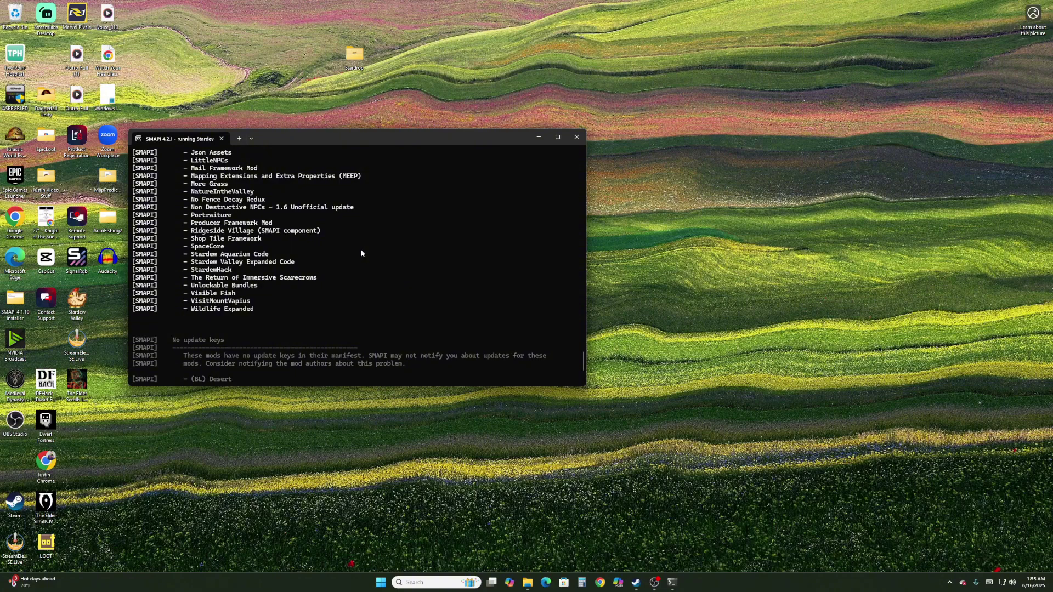
- Examine the SMAPI console log for the SMAPI version, loaded mods, skipped mods, and mod warnings
scroll(361, 253, "up", 9)
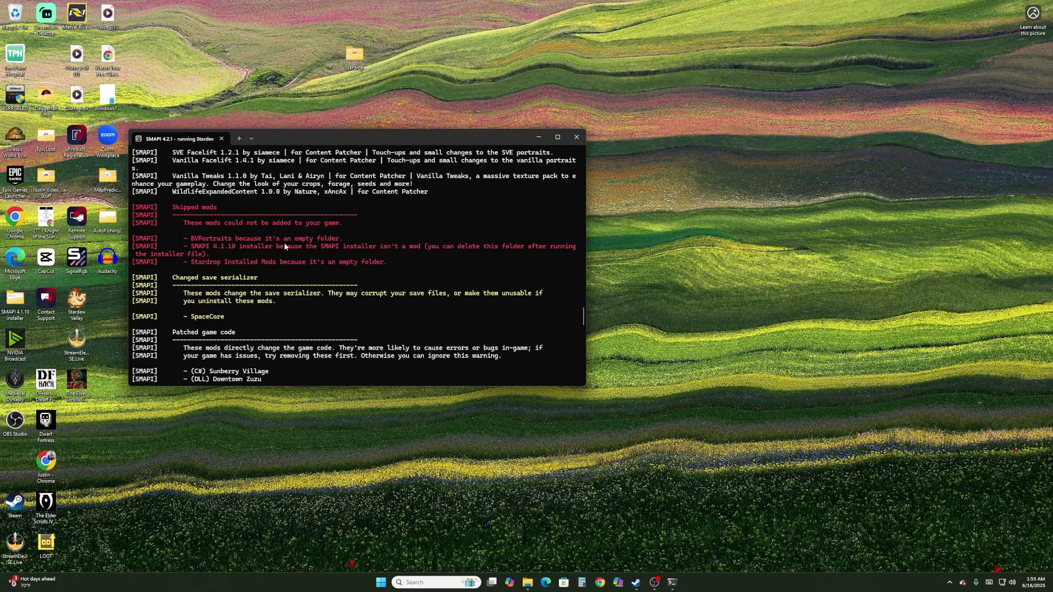
scroll(206, 278, "up", 15)
scroll(306, 246, "up", 20)
scroll(306, 247, "up", 20)
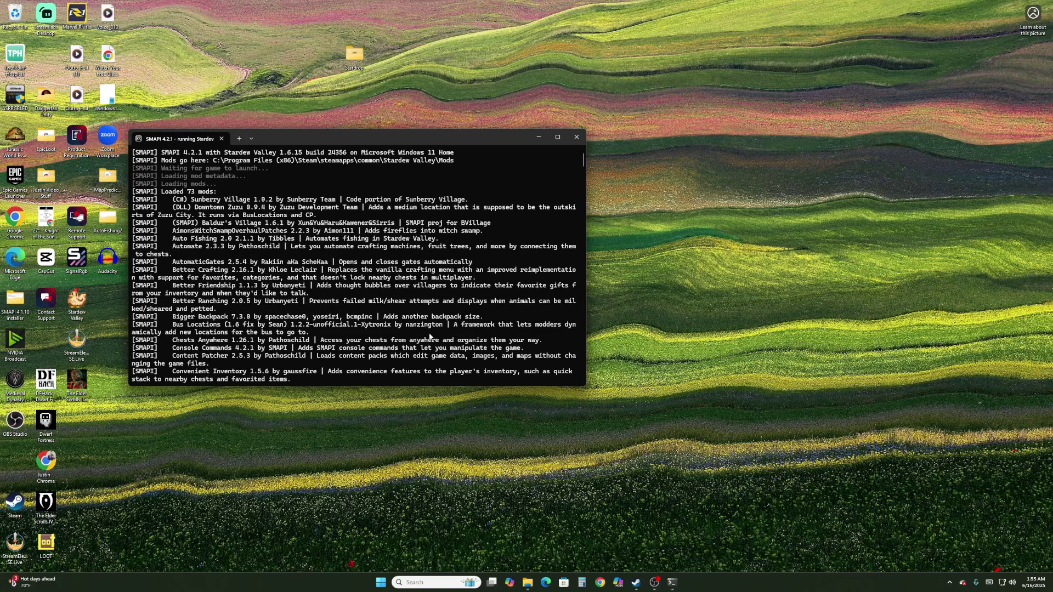
scroll(429, 337, "down", 1)
scroll(252, 201, "down", 20)
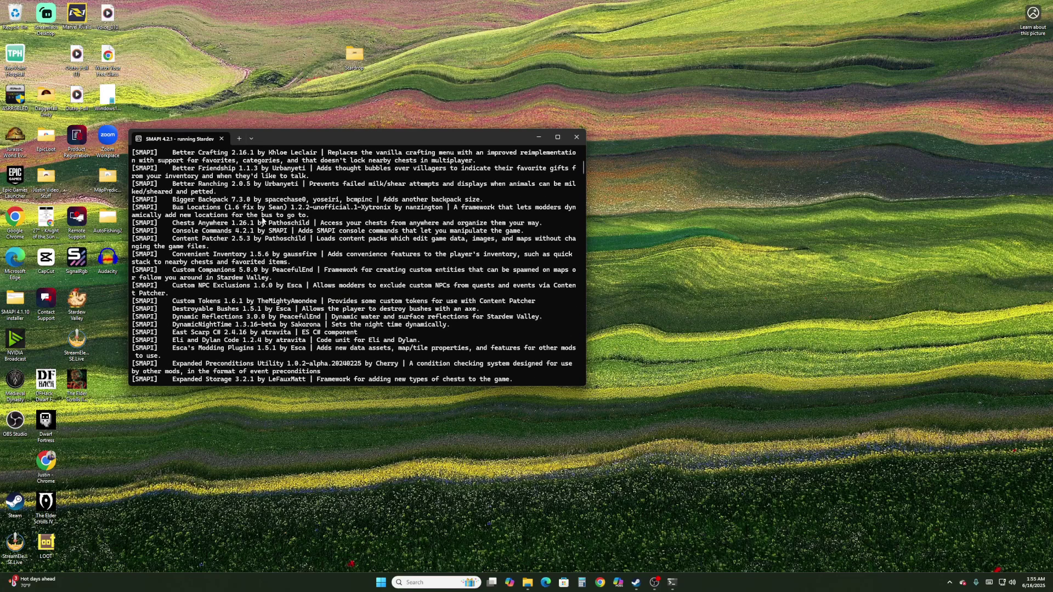
scroll(262, 230, "down", 18)
scroll(263, 231, "down", 15)
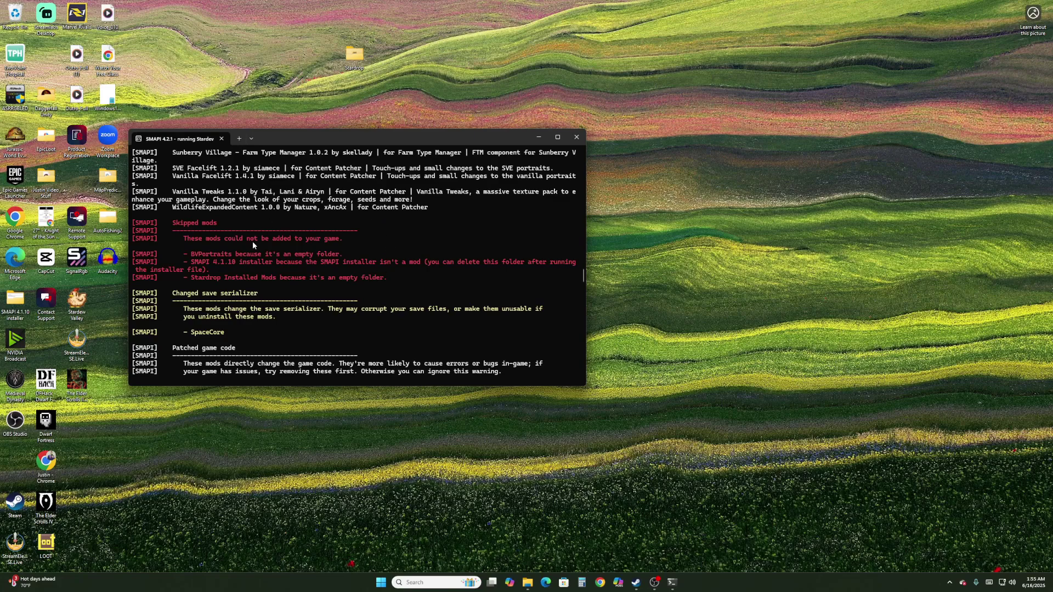
scroll(252, 245, "down", 15)
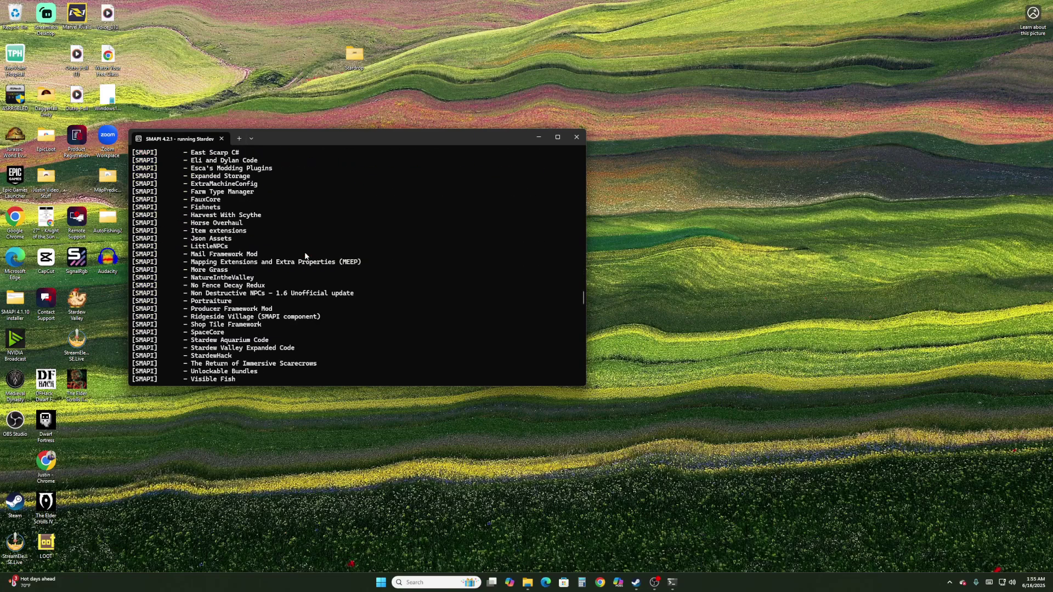
scroll(305, 256, "down", 20)
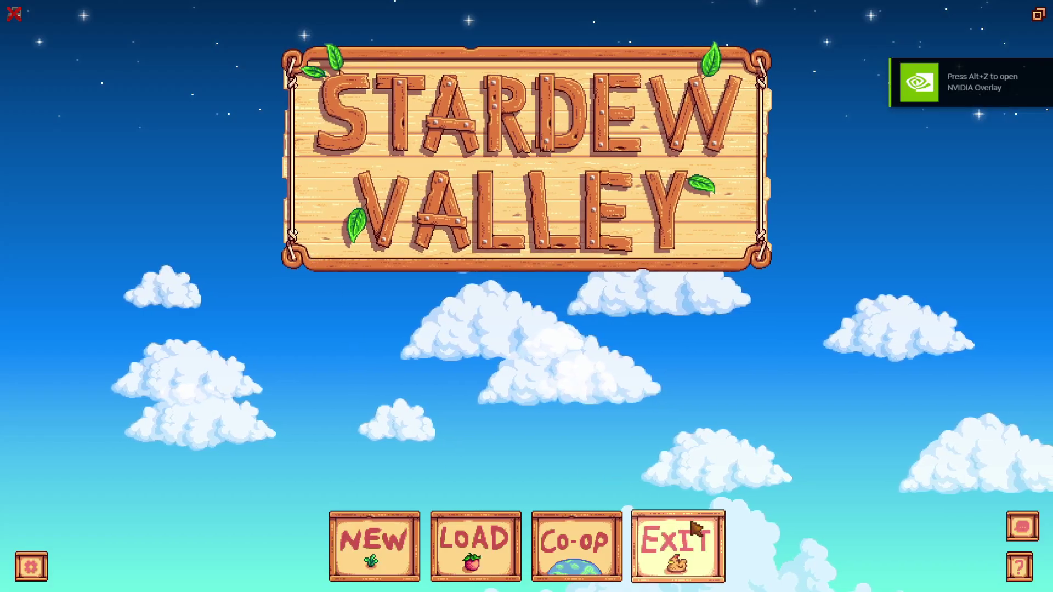
- Switch the game to windowed mode and minimize it to review the available mod updates in the SMAPI console
left_click(1038, 14)
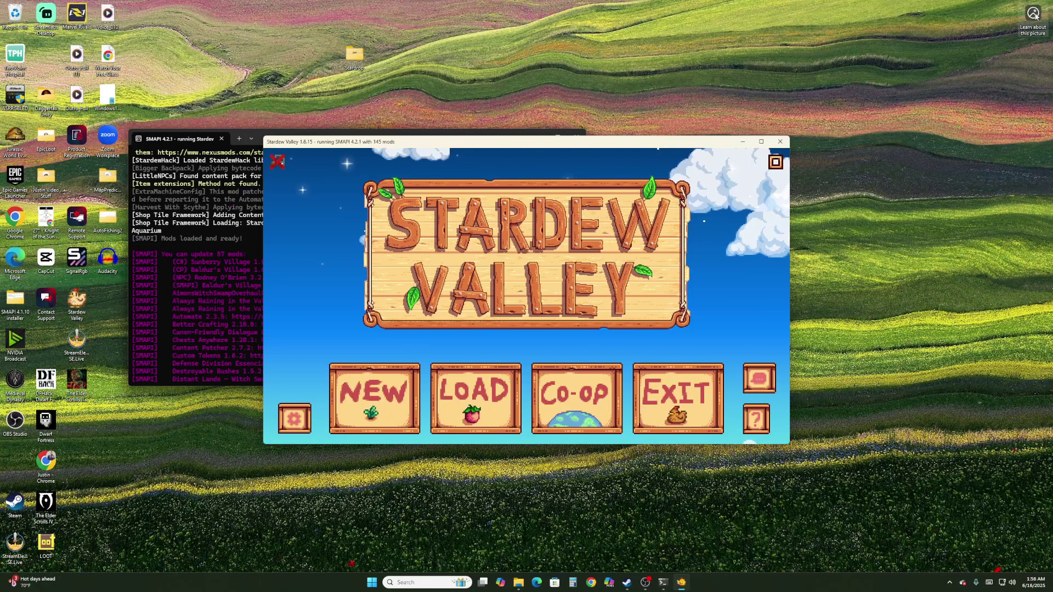
left_click(742, 142)
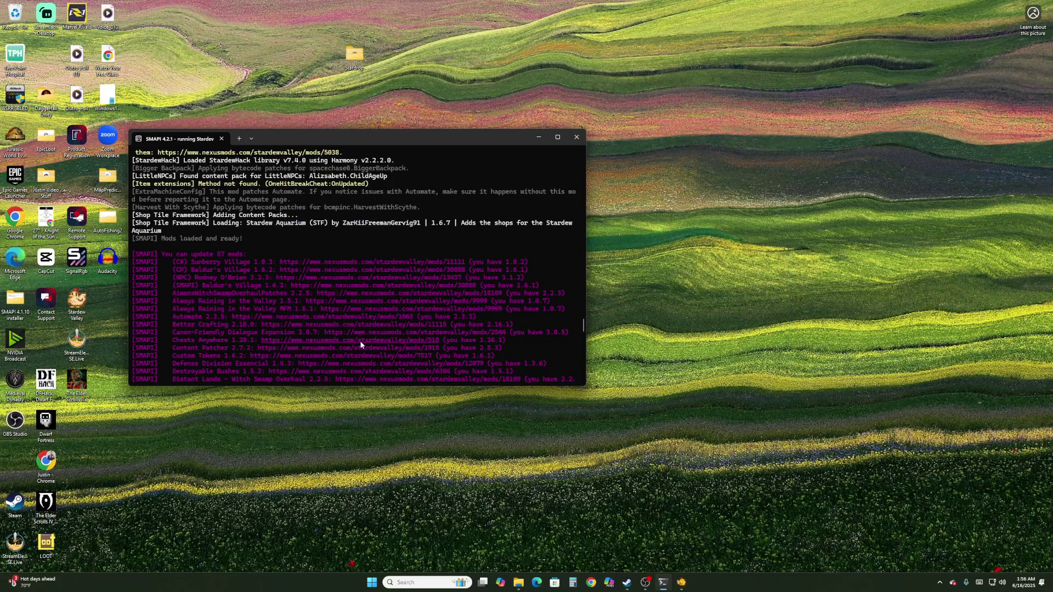
scroll(251, 327, "down", 15)
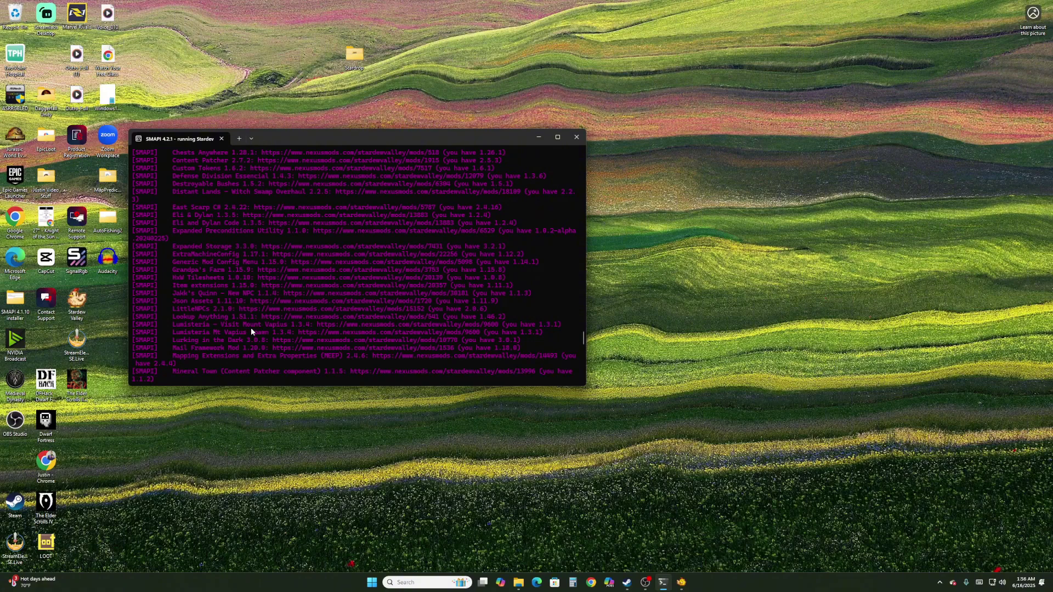
scroll(252, 318, "up", 15)
scroll(256, 285, "up", 3)
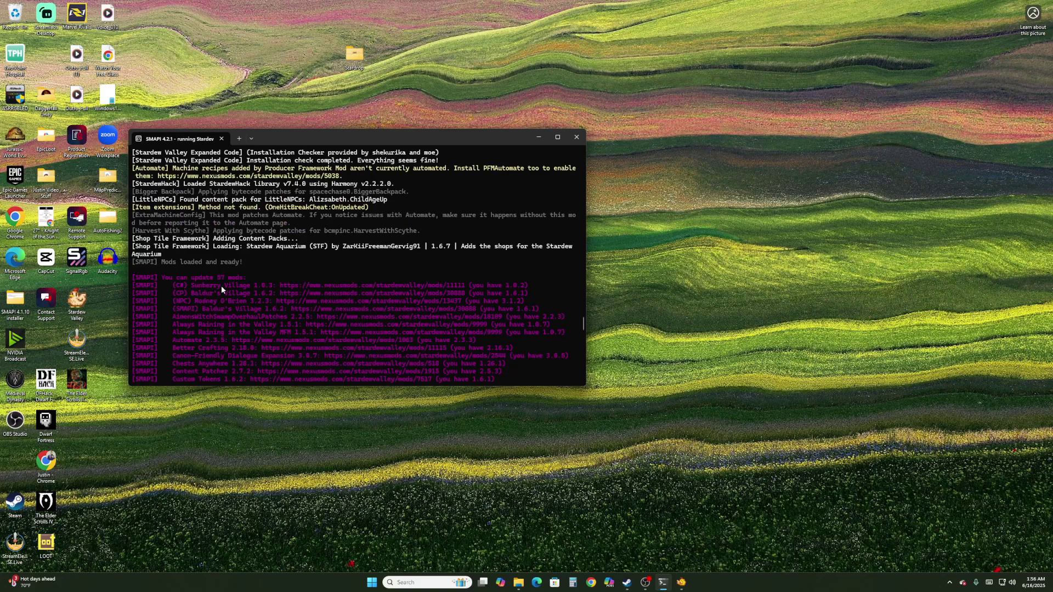
- Read through the full list of available mod updates and their download links in the SMAPI console
scroll(237, 292, "down", 5)
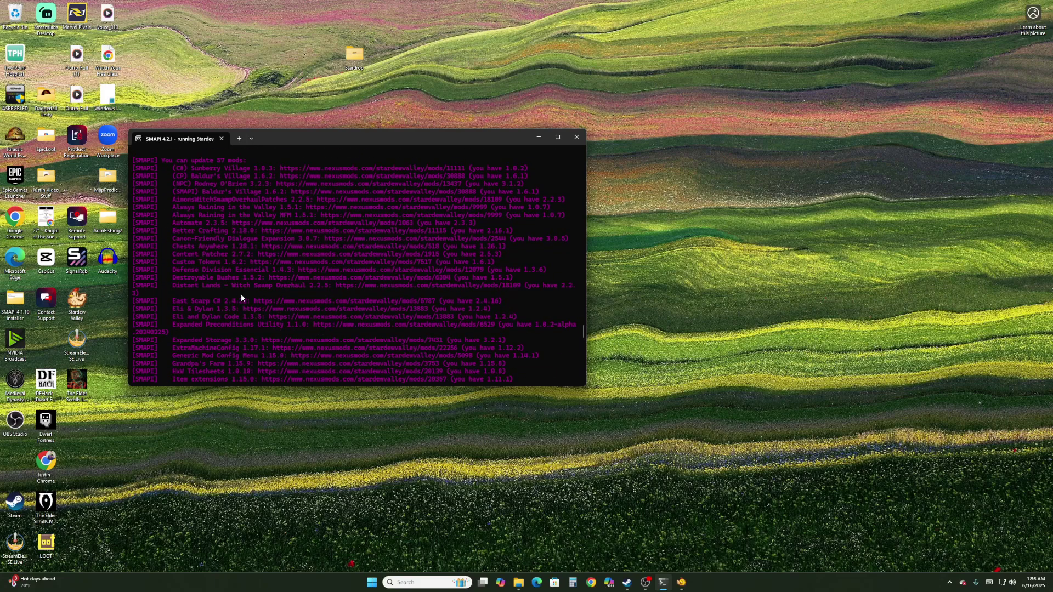
scroll(255, 306, "down", 10)
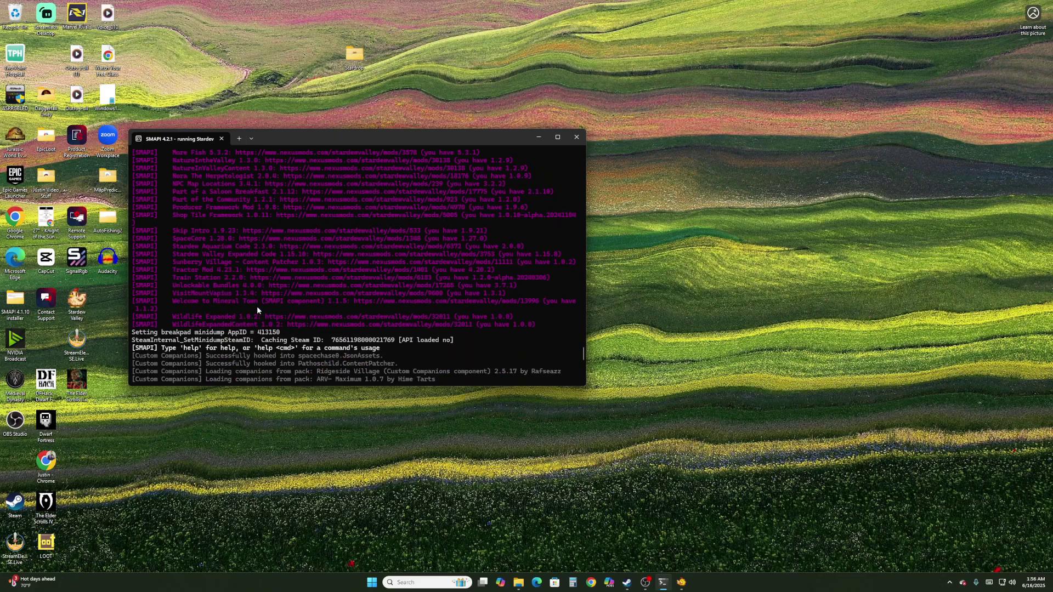
scroll(353, 303, "up", 15)
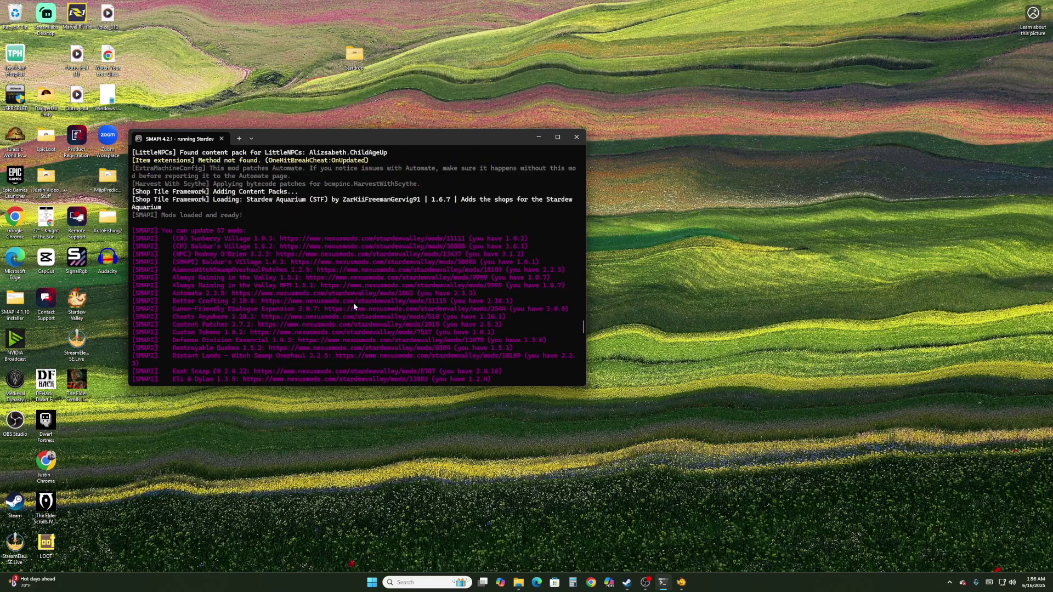
scroll(281, 263, "down", 10)
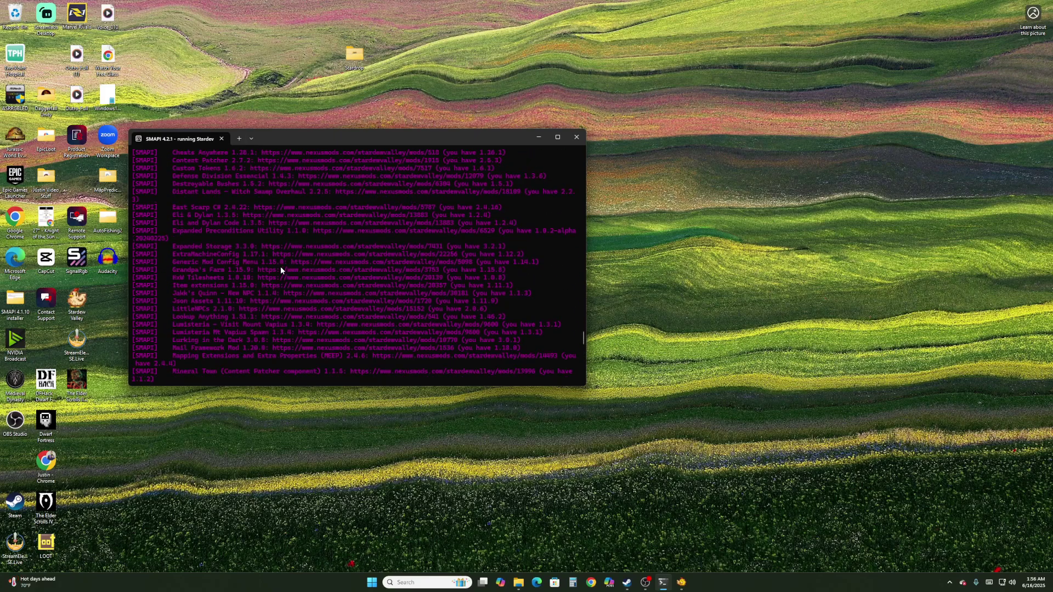
scroll(281, 268, "down", 5)
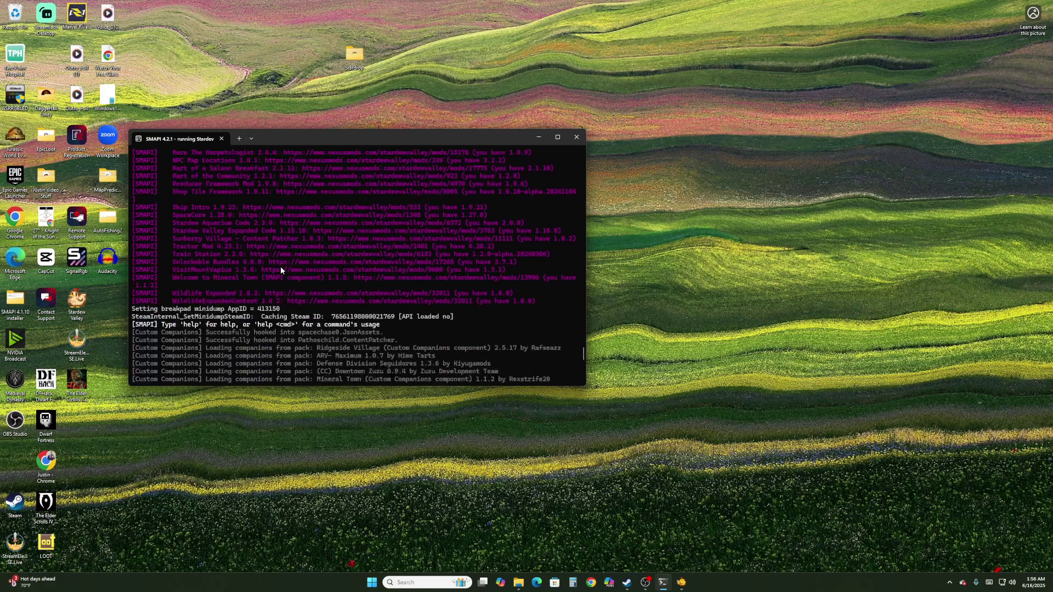
scroll(281, 268, "up", 4)
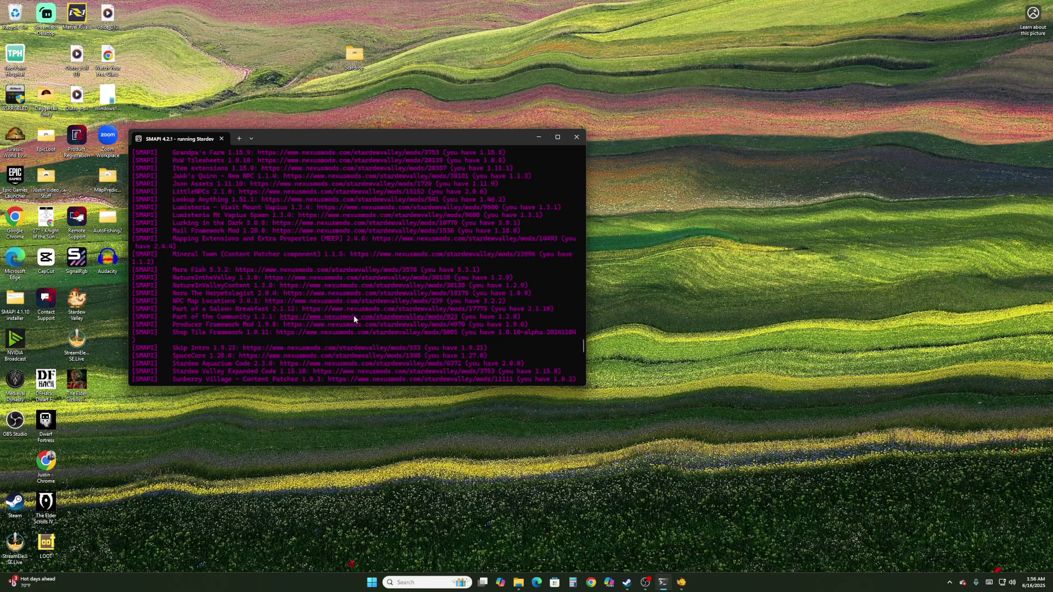
scroll(362, 316, "up", 13)
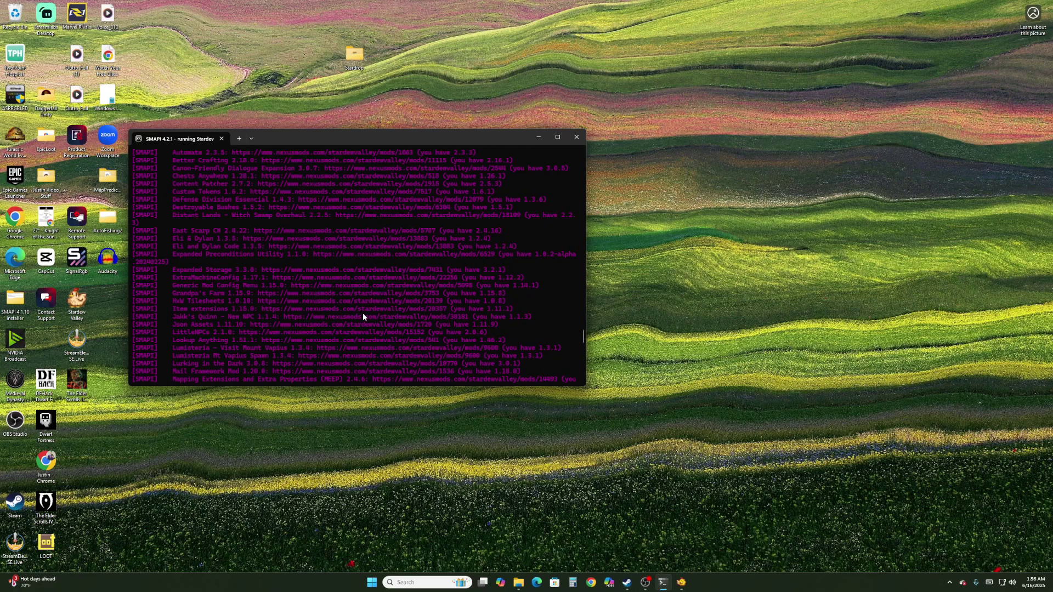
scroll(363, 313, "down", 20)
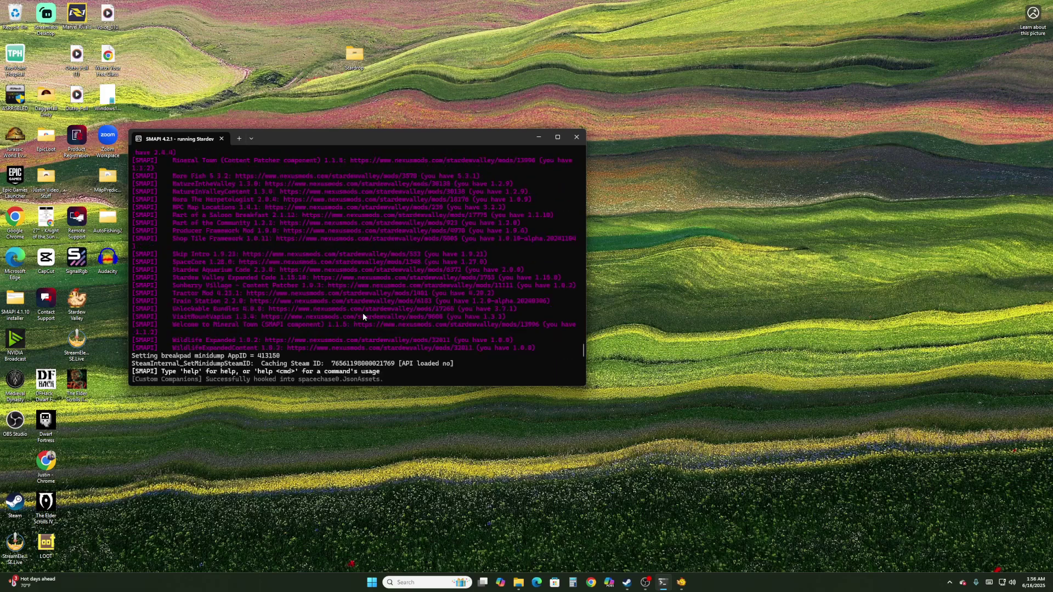
scroll(363, 313, "up", 10)
scroll(363, 312, "up", 10)
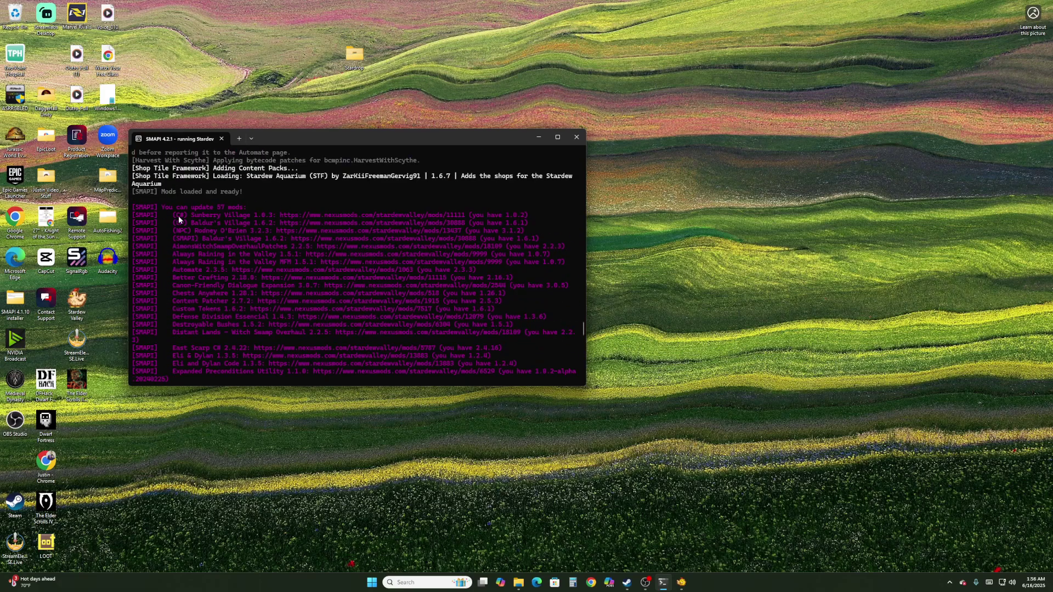
scroll(362, 307, "down", 10)
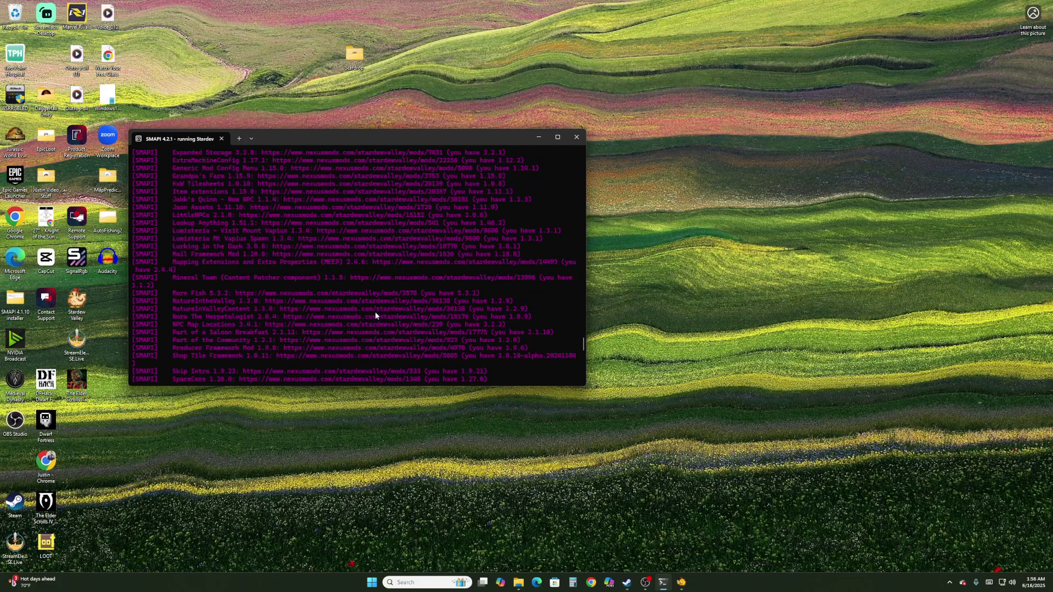
scroll(362, 318, "down", 4)
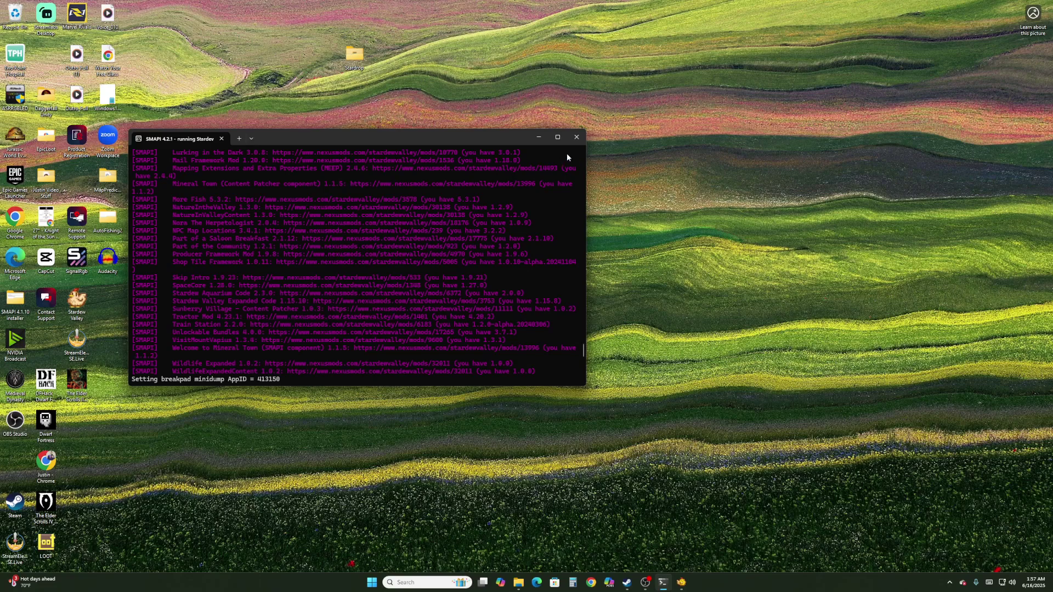
- Close the SMAPI console and create a shortcut to the StardewModdingAPI application in the Stardew Valley game folder
left_click(577, 139)
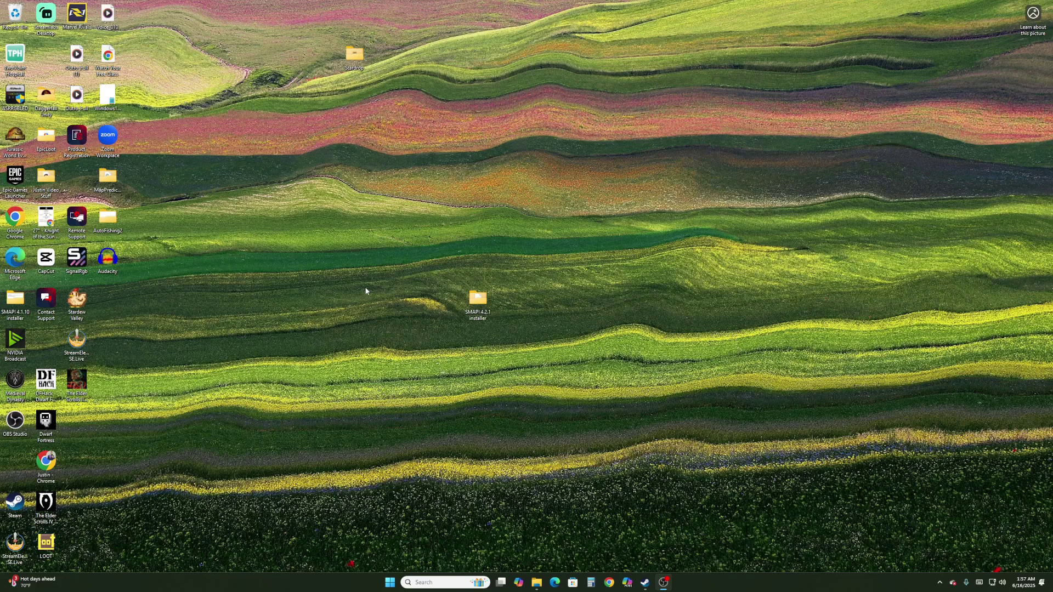
left_click(536, 582)
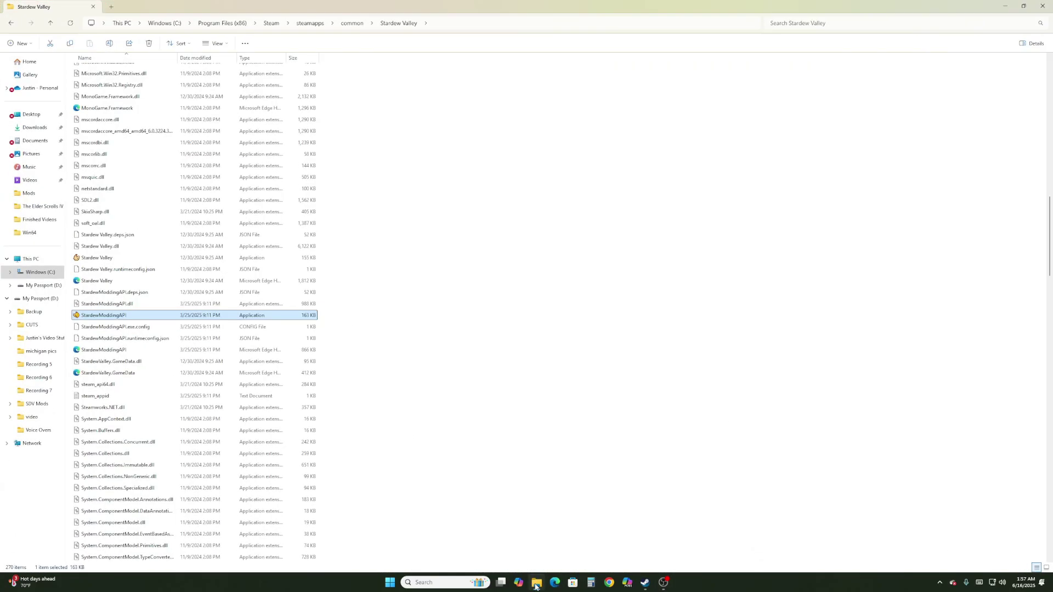
right_click(152, 319)
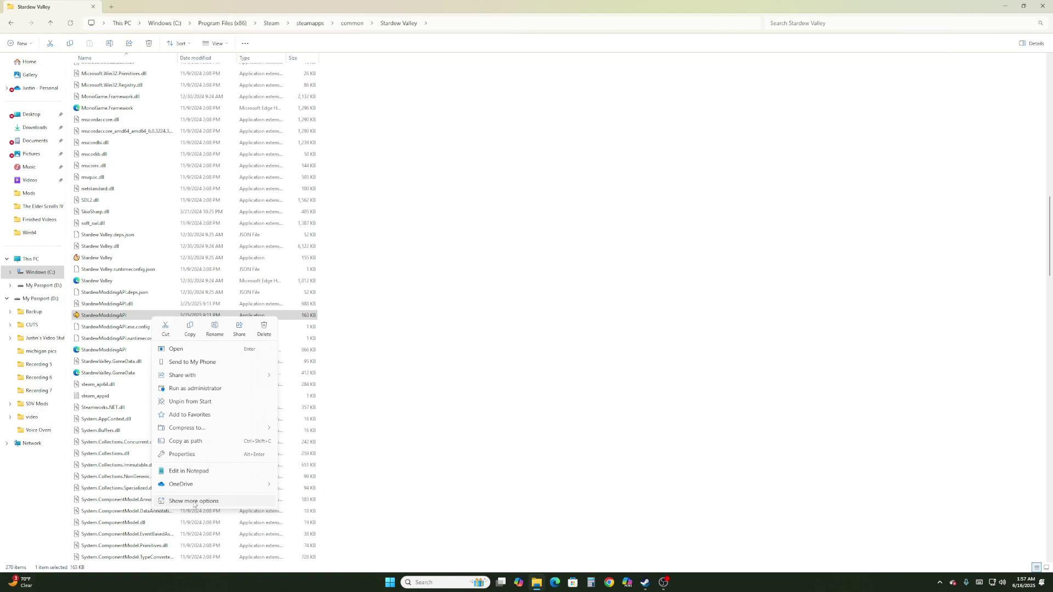
left_click(193, 502)
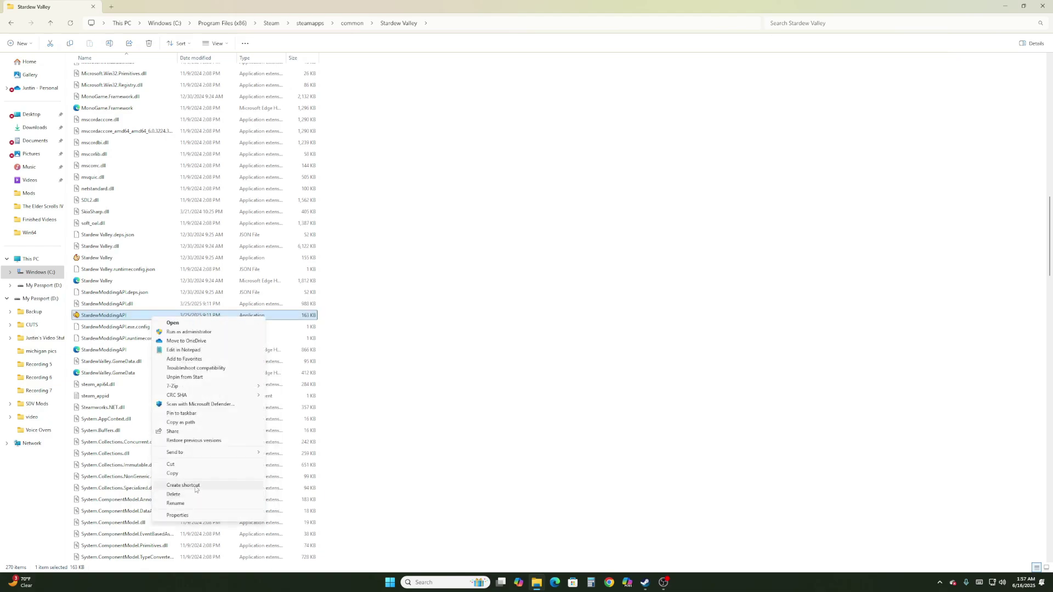
left_click(195, 486)
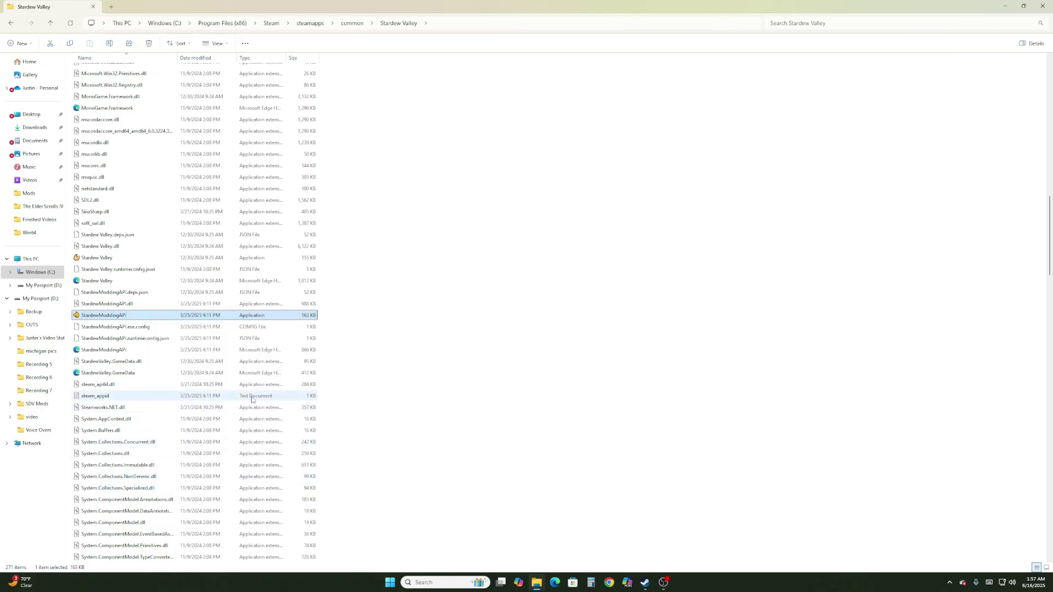
- Move the StardewModdingAPI shortcut from the end of the game folder onto the desktop and close the File Explorer window
scroll(340, 398, "down", 20)
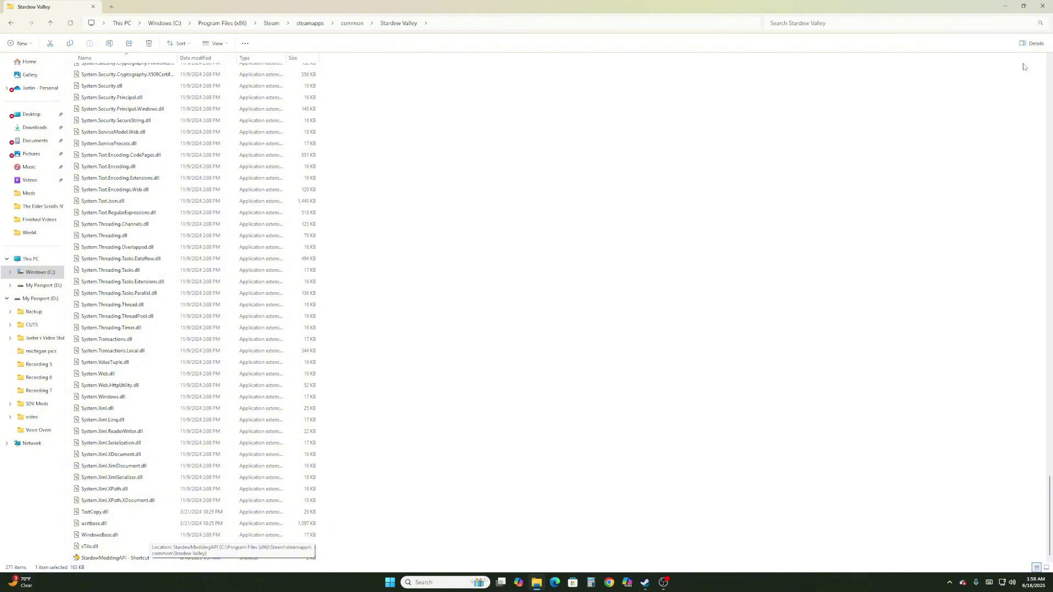
left_click(1023, 5)
left_click_drag(457, 103, 515, 83)
scroll(329, 274, "down", 5)
left_click_drag(305, 464, 294, 533)
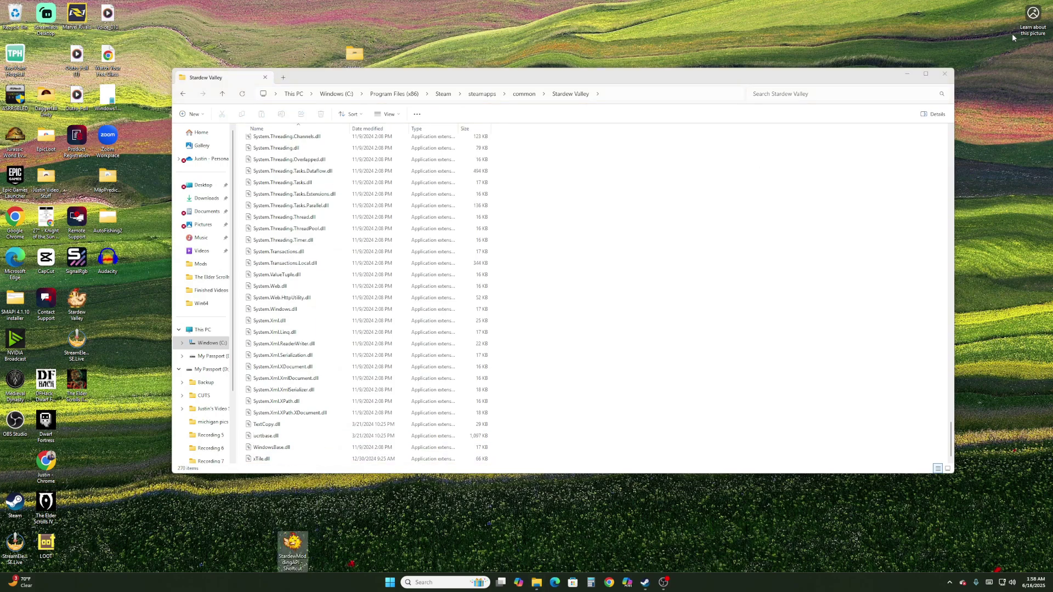
left_click(937, 75)
left_click_drag(299, 544, 356, 378)
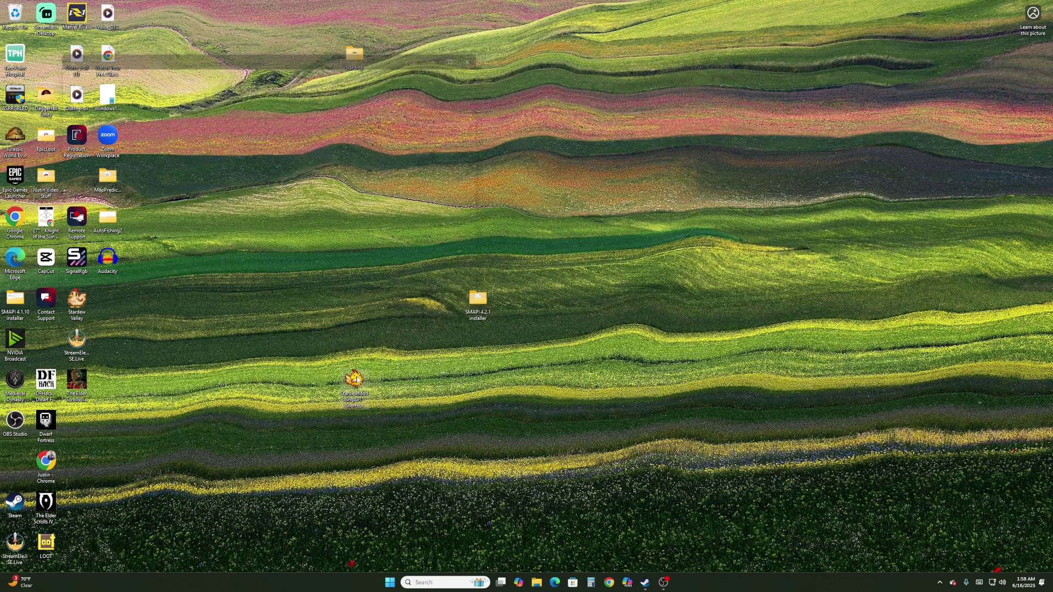
- Launch the modded game from the StardewModdingAPI desktop shortcut and move its console window clear of the Stardew Valley icon
double_click(355, 379)
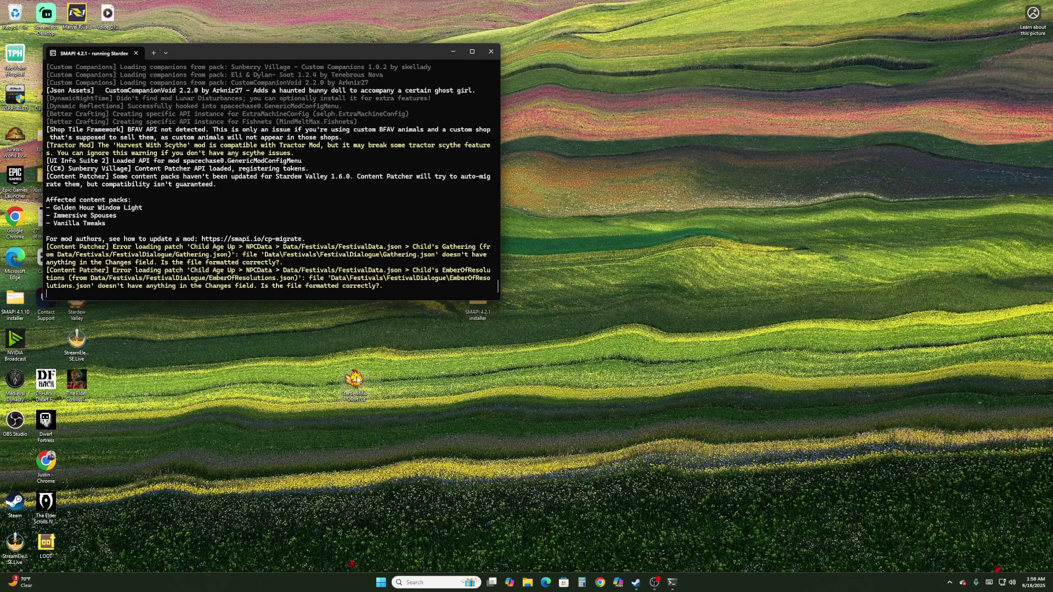
left_click_drag(332, 45, 435, 26)
left_click(81, 305)
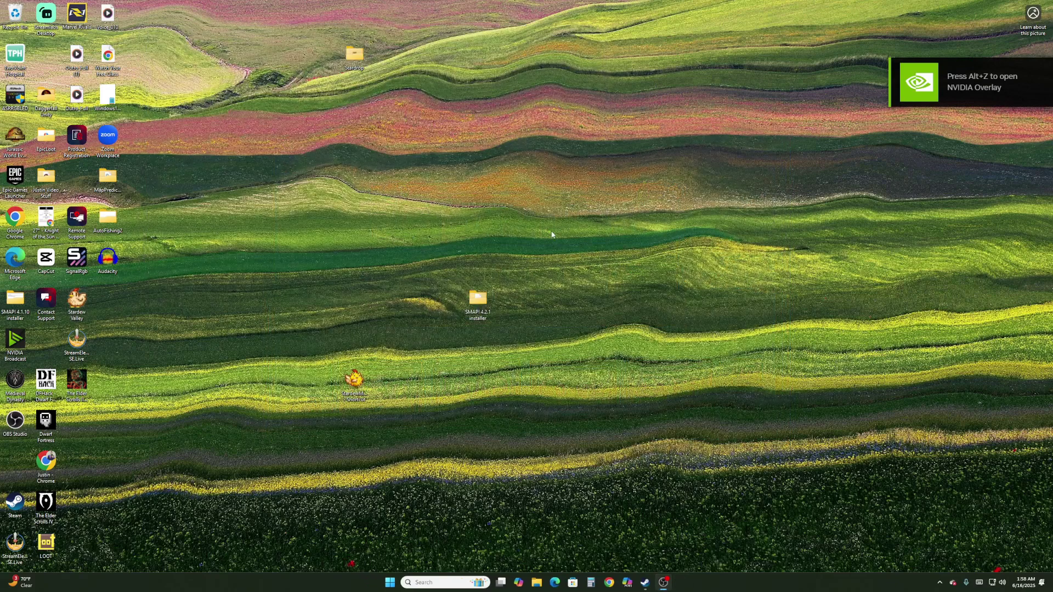
- Arrange the Stardew Valley shortcut directly above the StardewModdingAPI shortcut on the desktop, apart from the other icons
left_click_drag(354, 381, 379, 377)
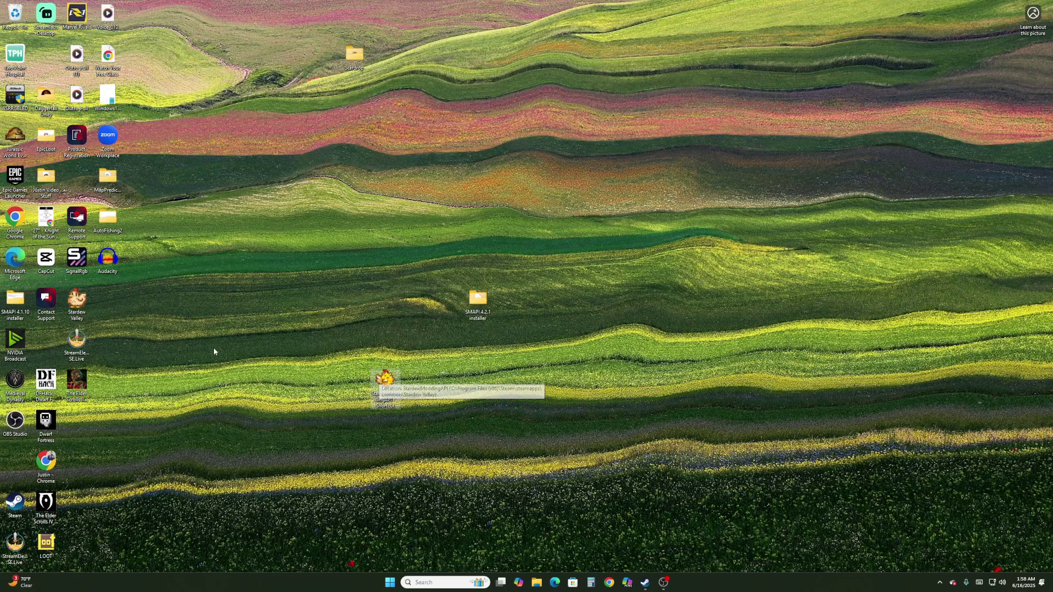
left_click_drag(96, 301, 396, 340)
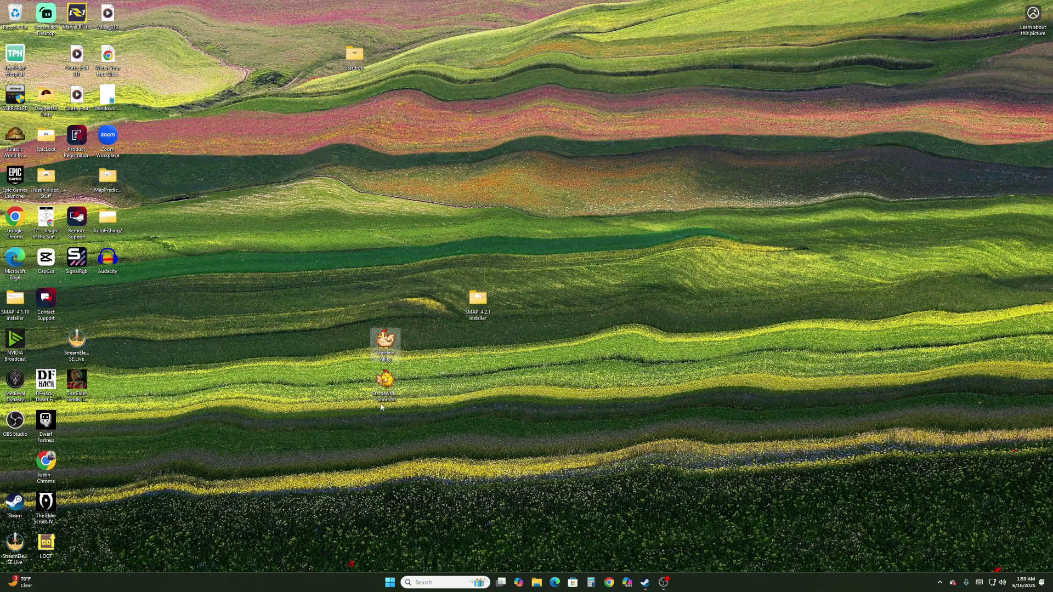
left_click(384, 384)
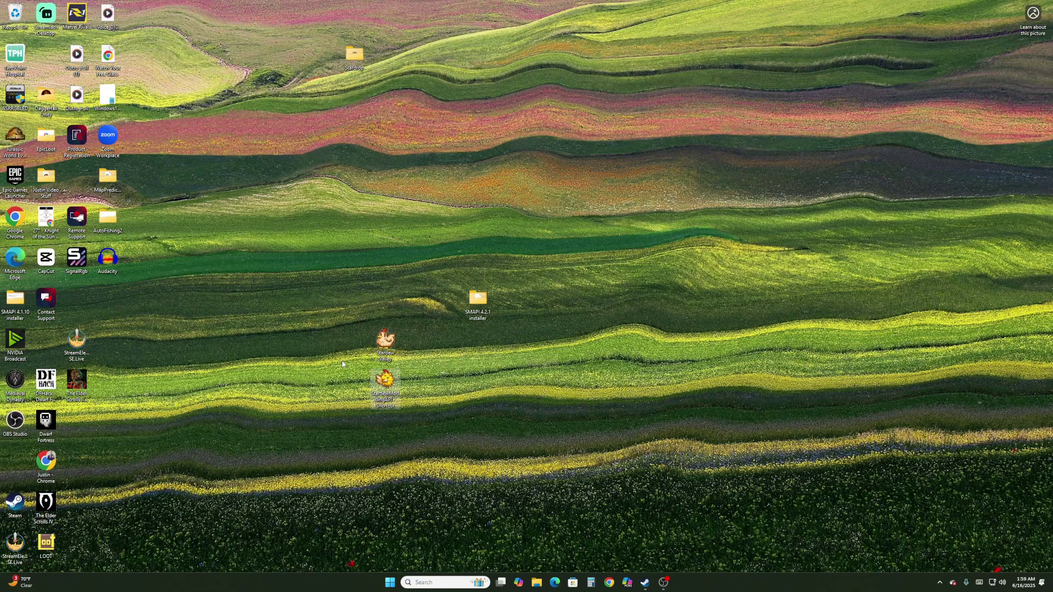